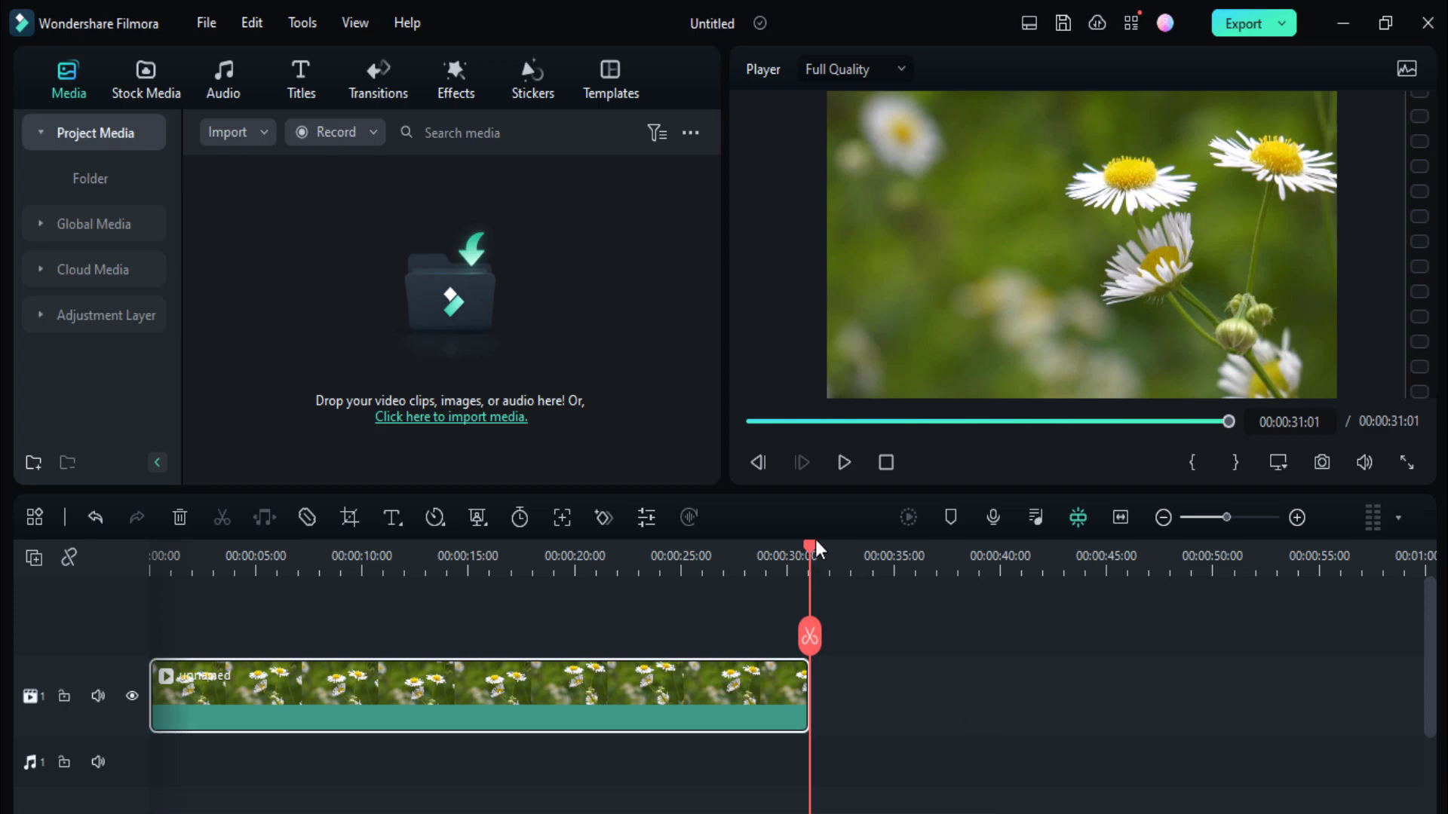
Rewind the daisy clip's playhead to 00:00:00 and dismiss the Windows restart notice
drag(804, 549, 31, 683)
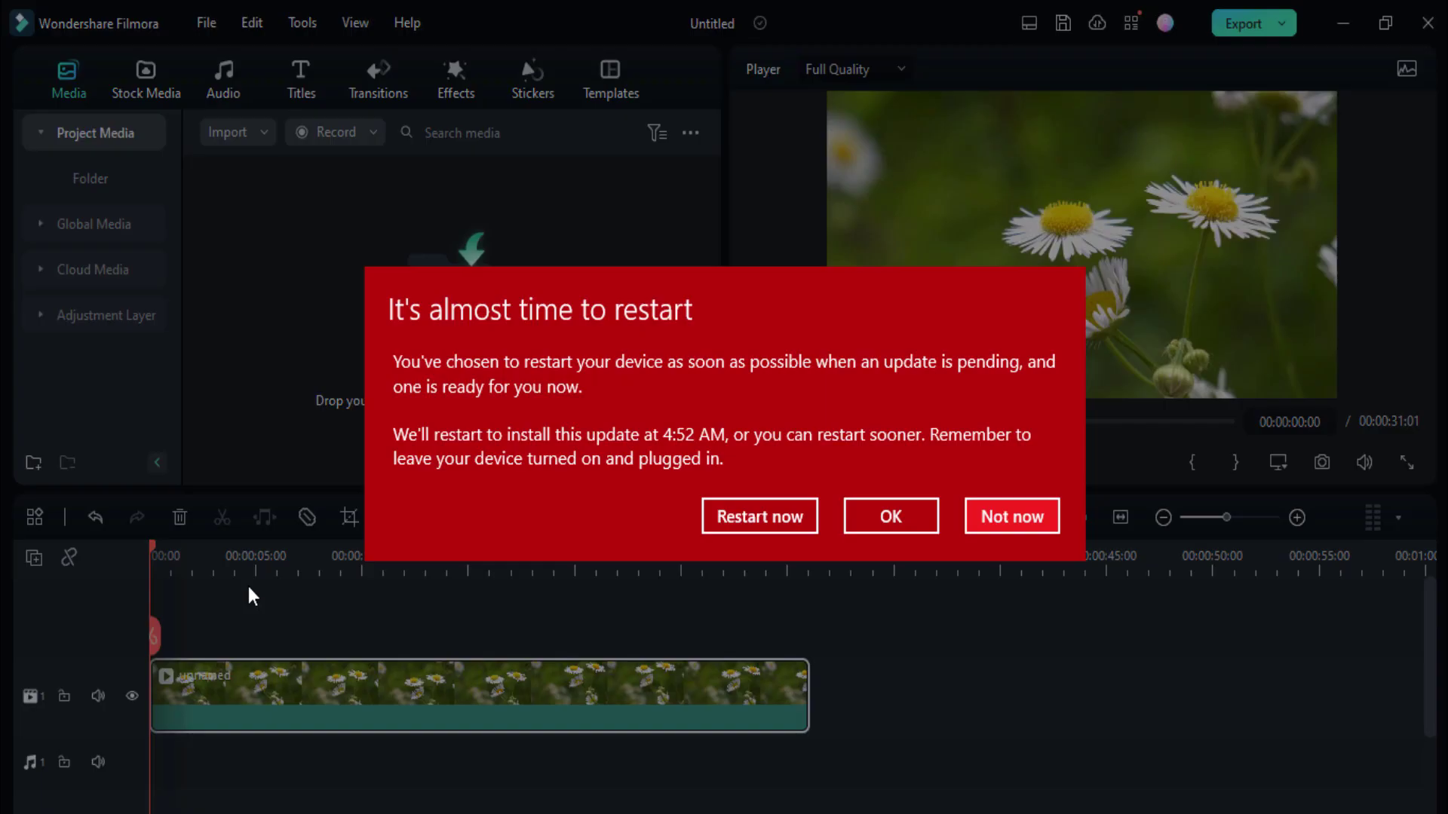
click(877, 528)
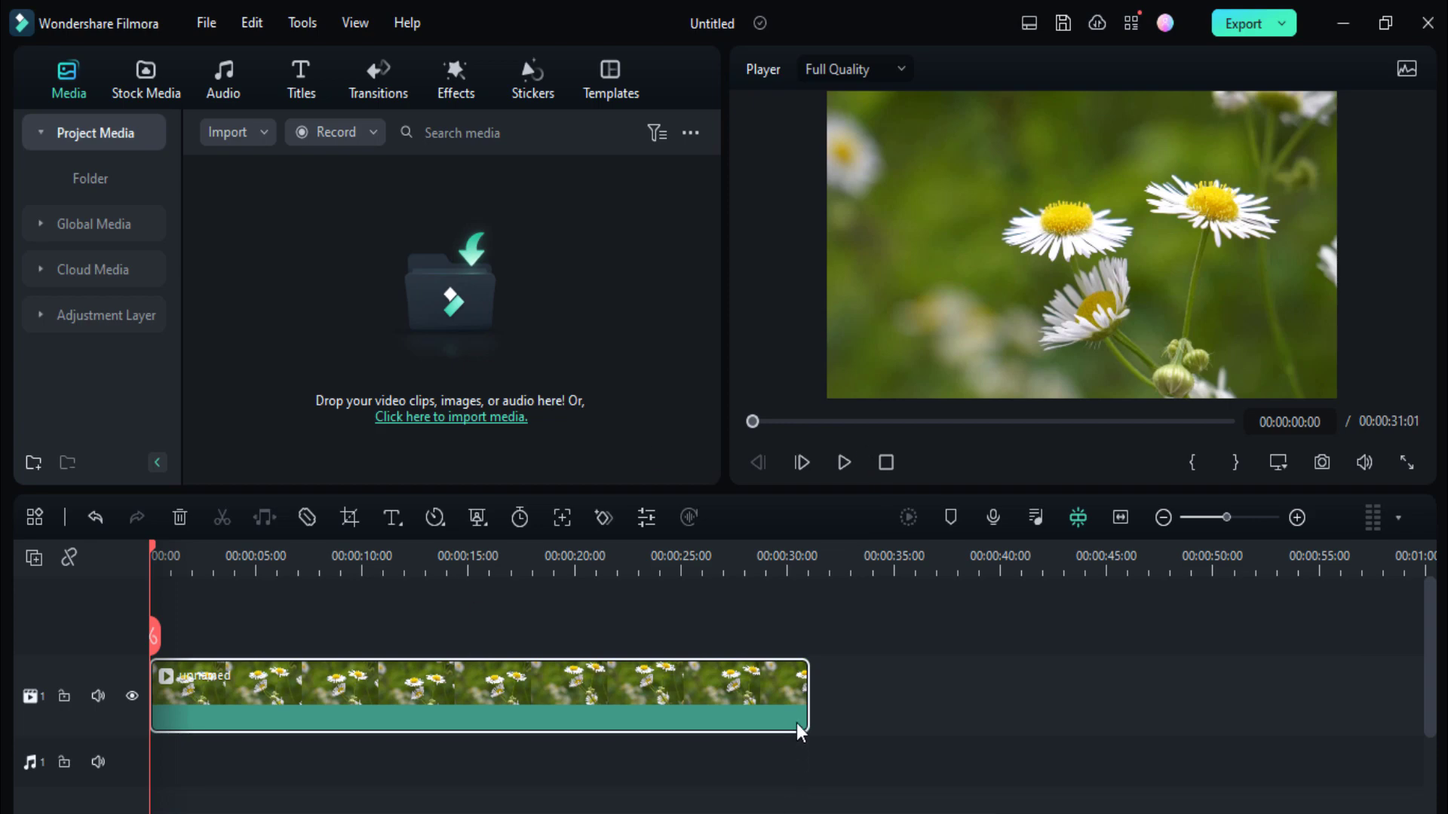
Bring up the Export window and browse the Device, YouTube, TikTok, Vimeo and DVD tabs
click(1238, 30)
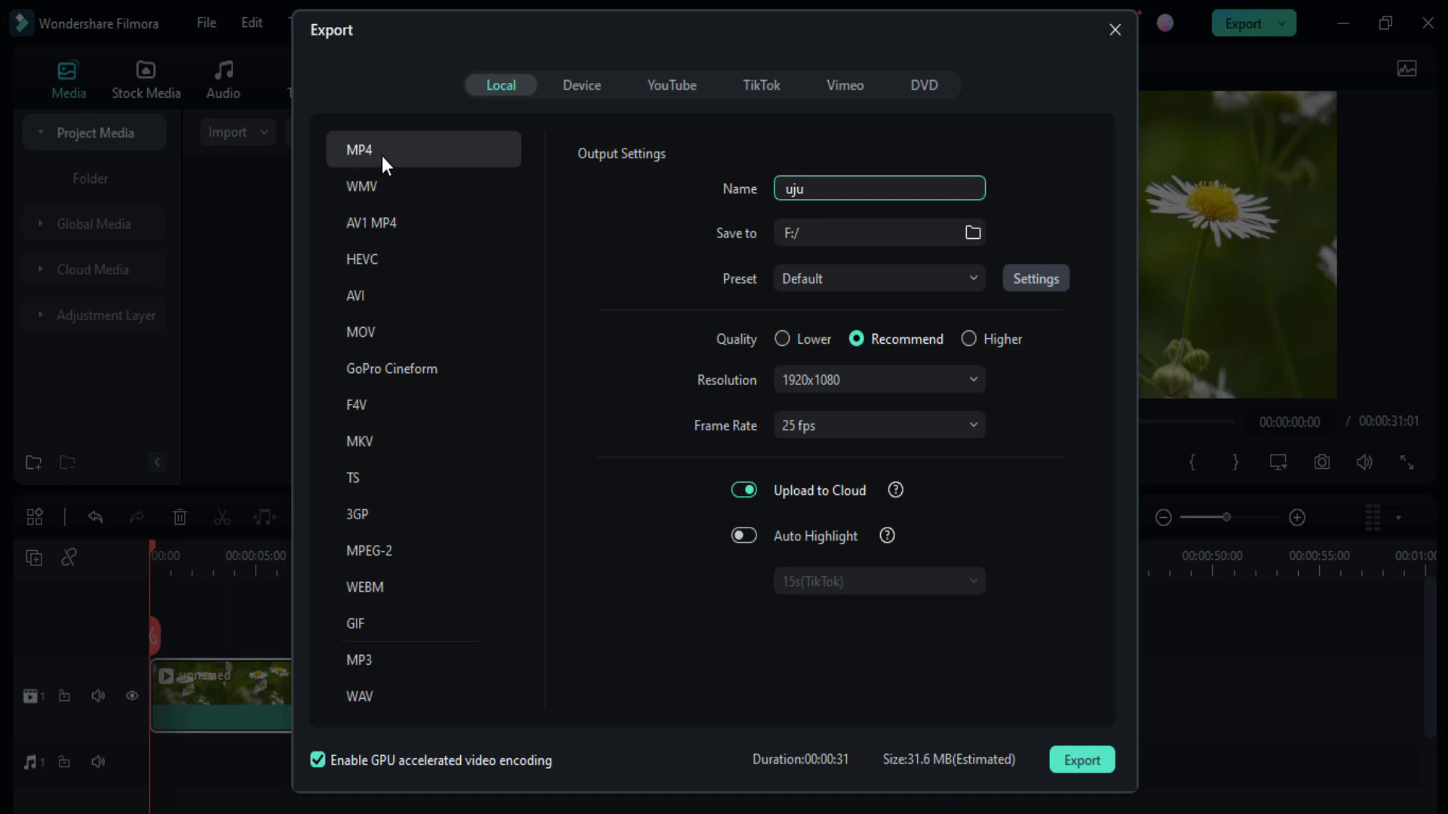
click(585, 93)
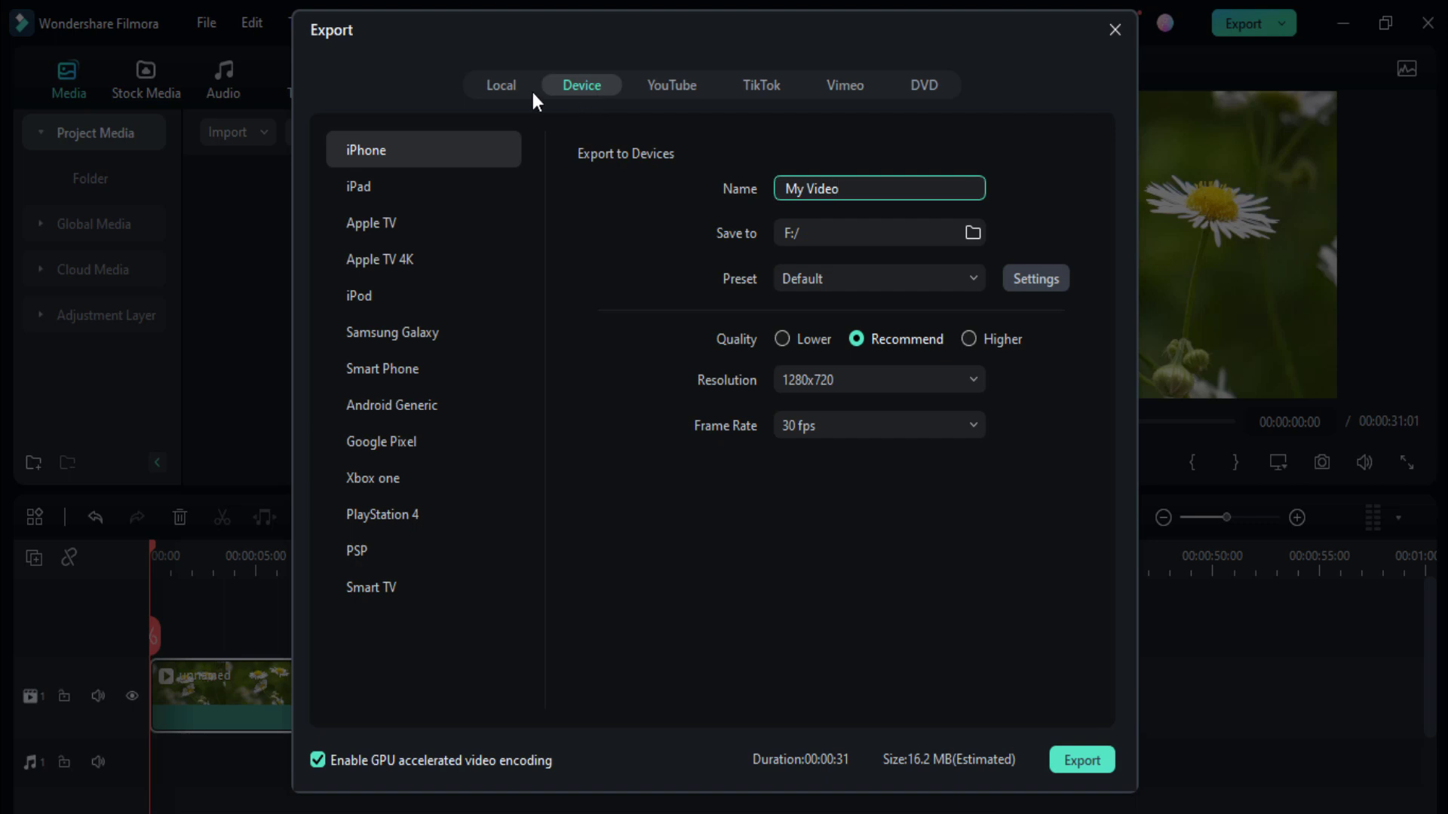
click(645, 93)
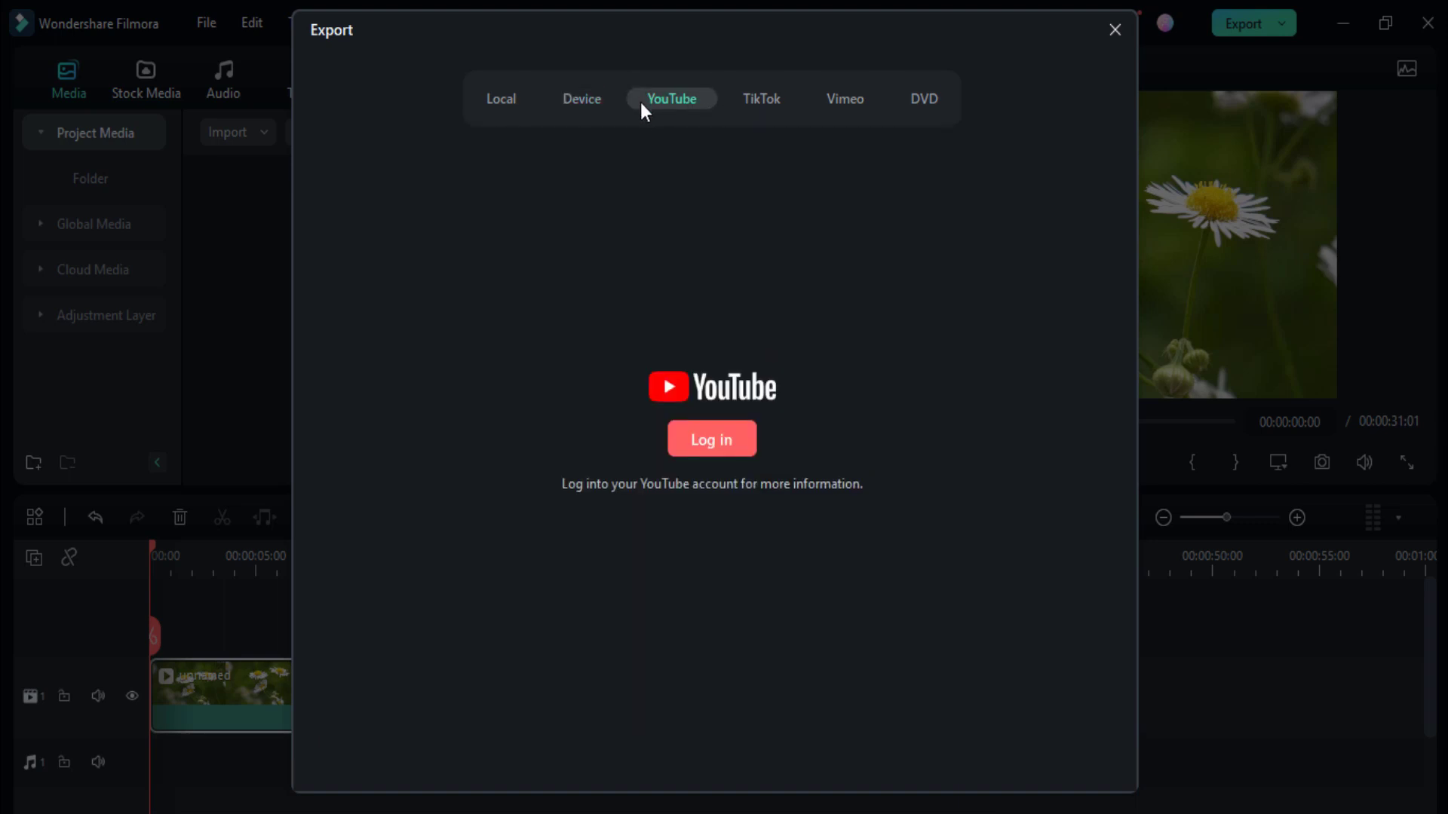
click(765, 106)
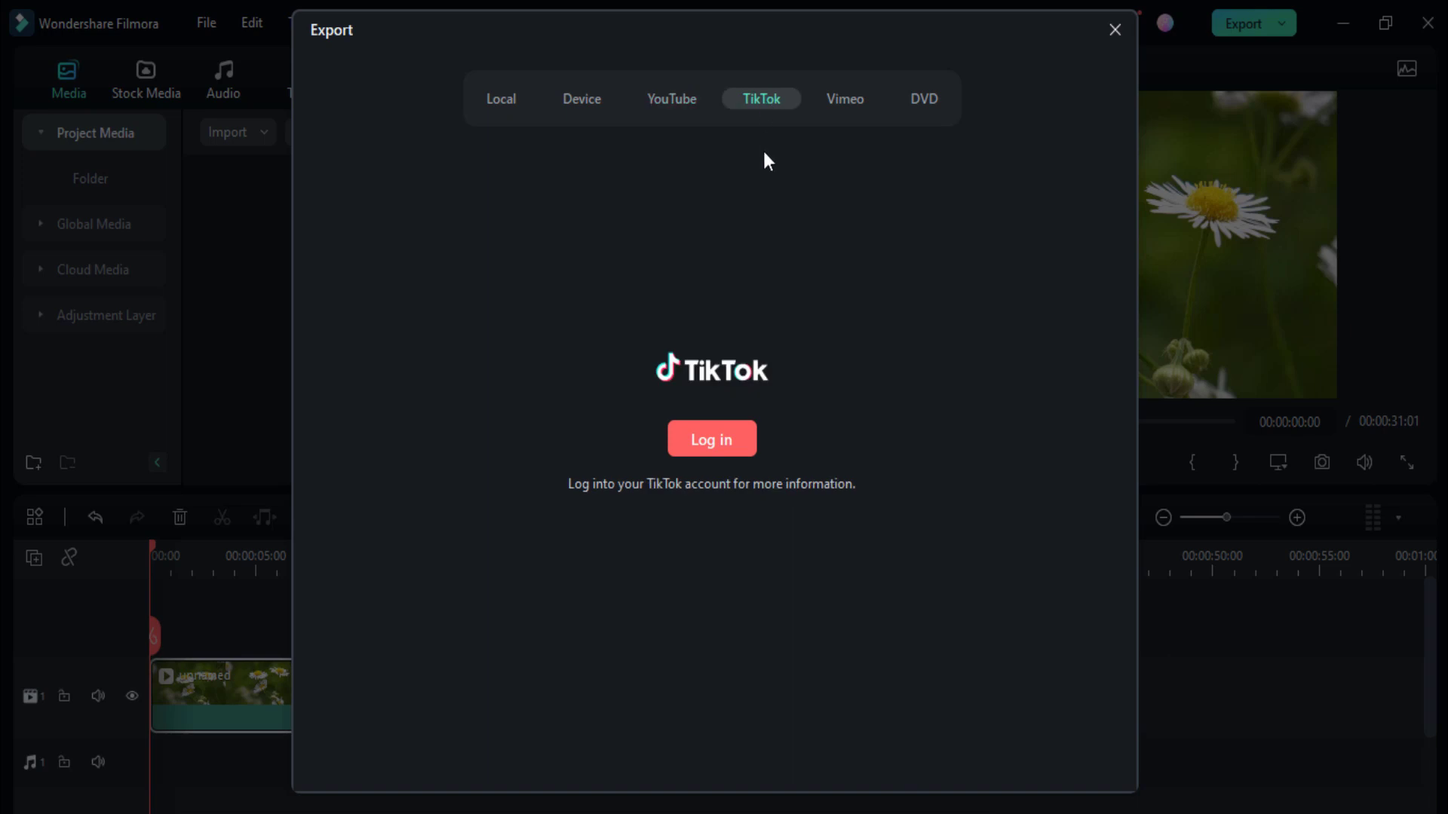
click(830, 106)
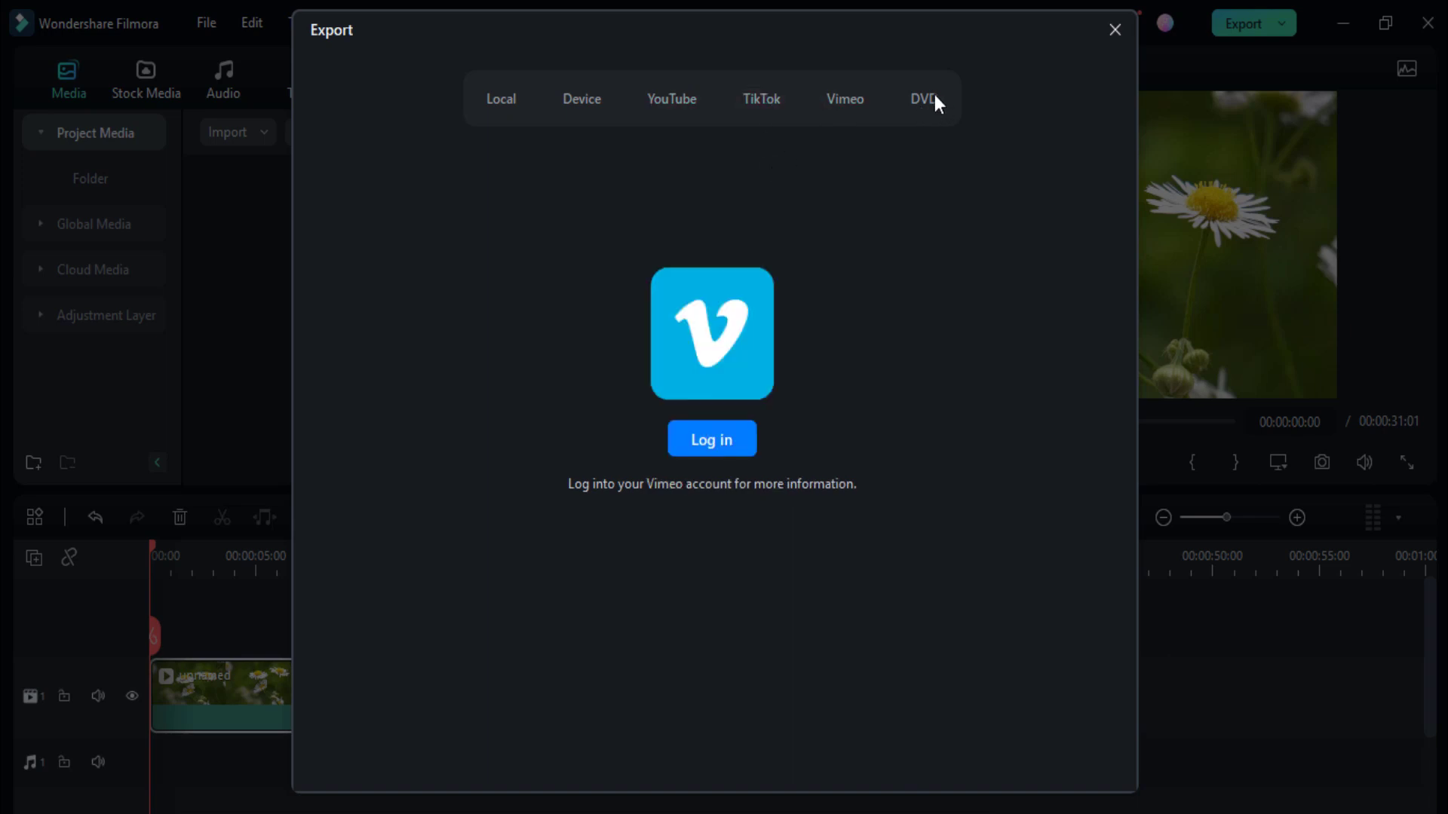
click(927, 92)
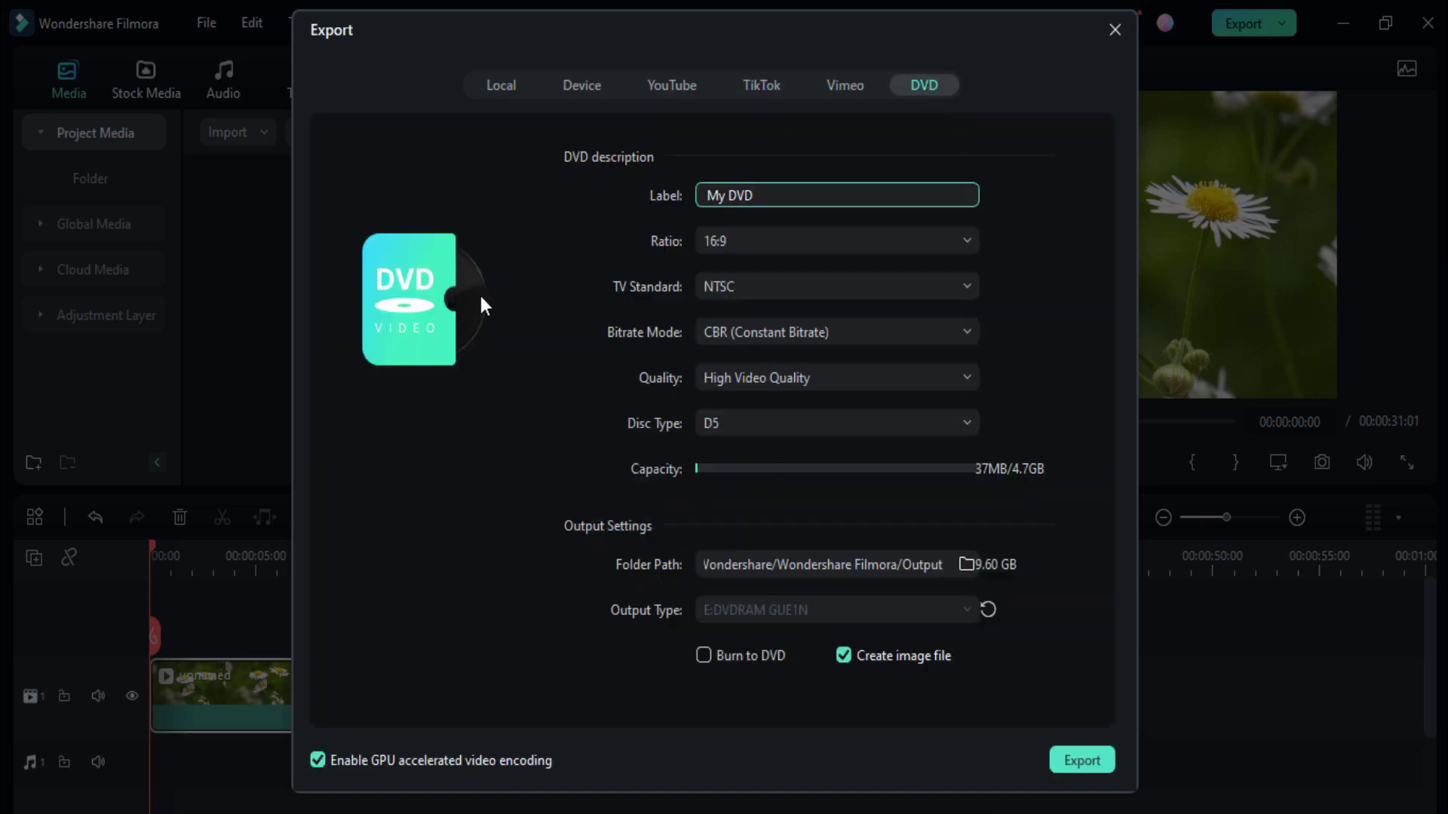
Set up the local export as uju, saved to F:/, with the Default preset
click(496, 89)
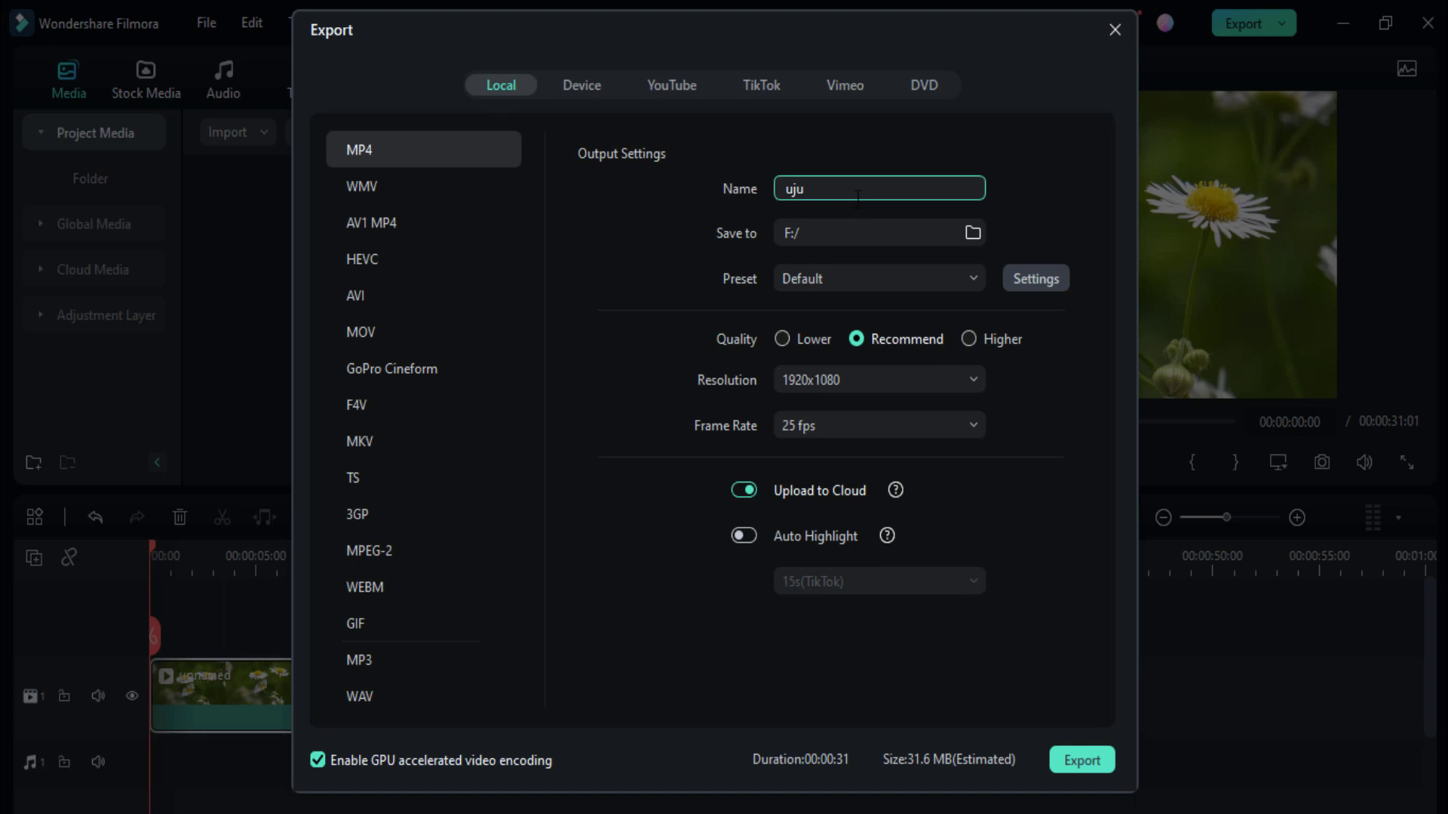
click(865, 232)
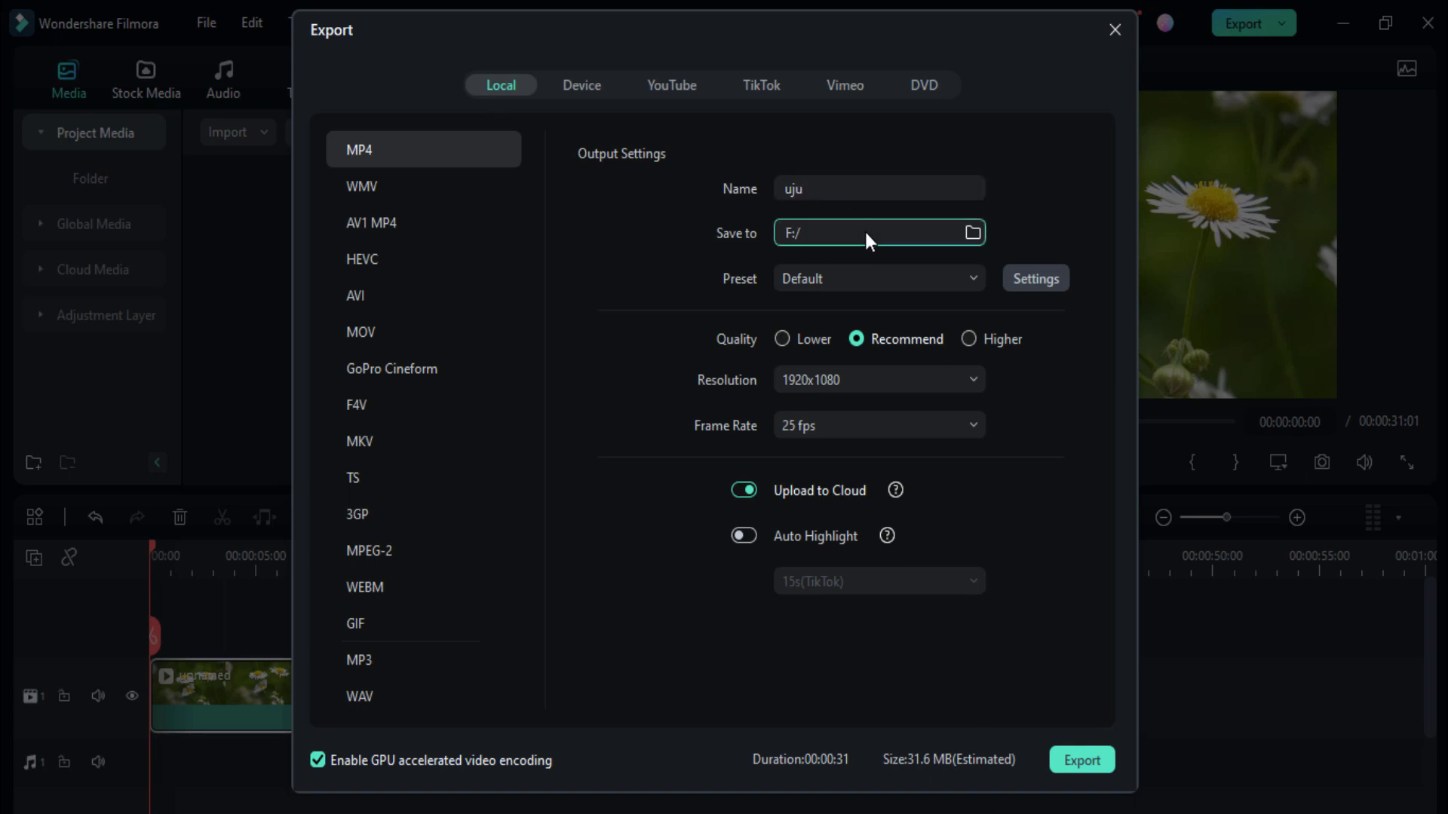
click(973, 233)
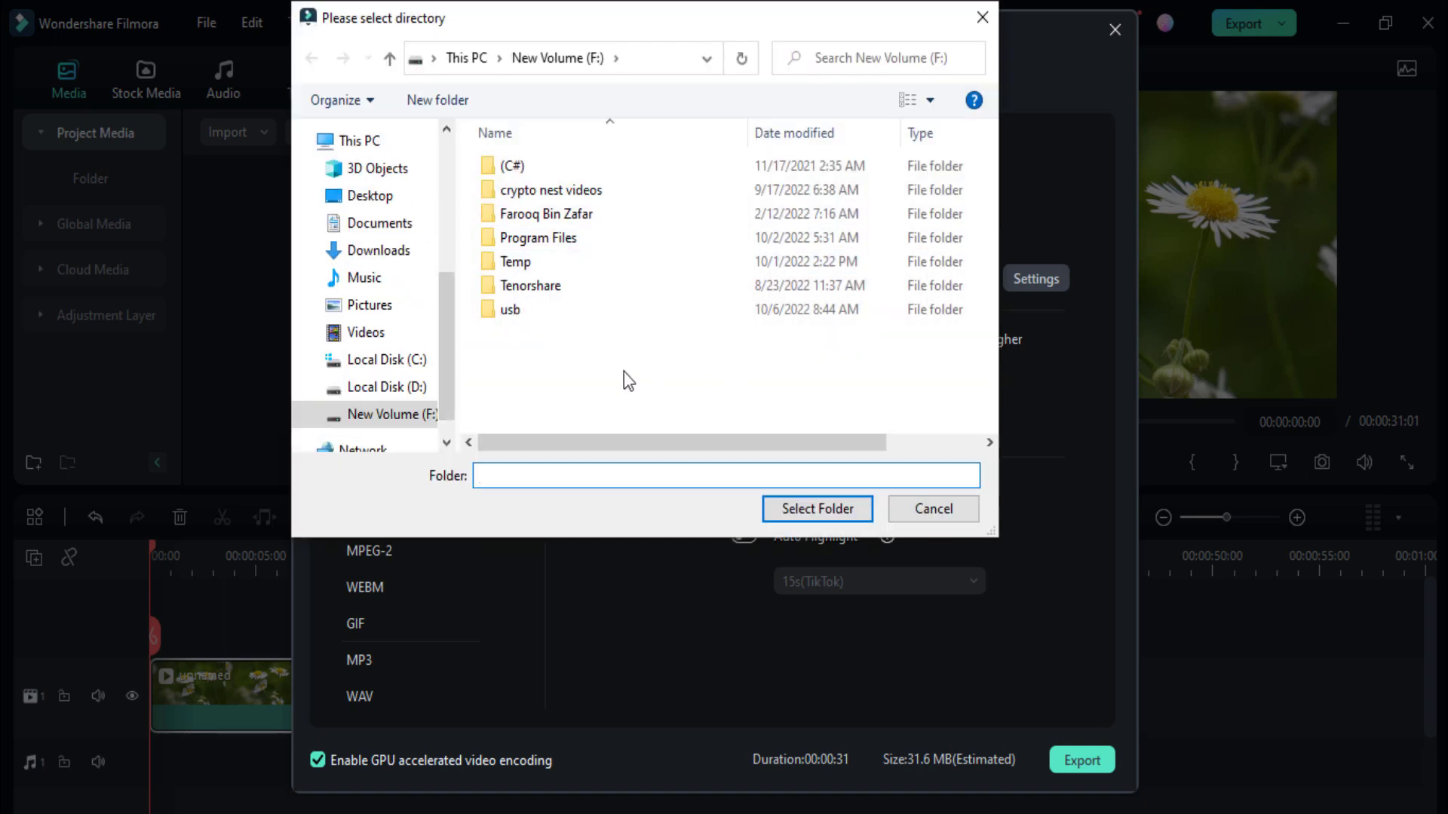
scroll(362, 309, down, 1)
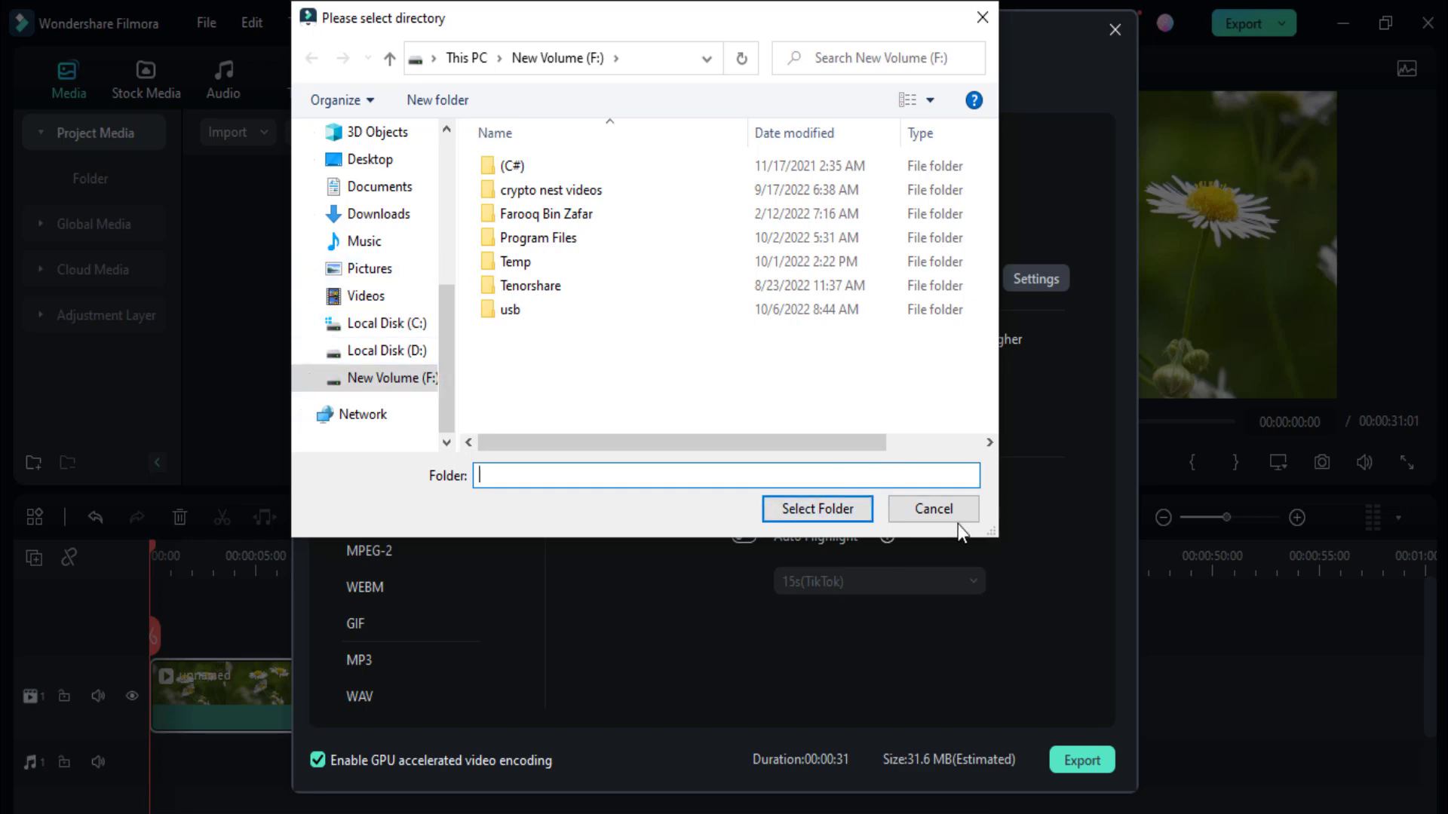
click(935, 510)
click(873, 280)
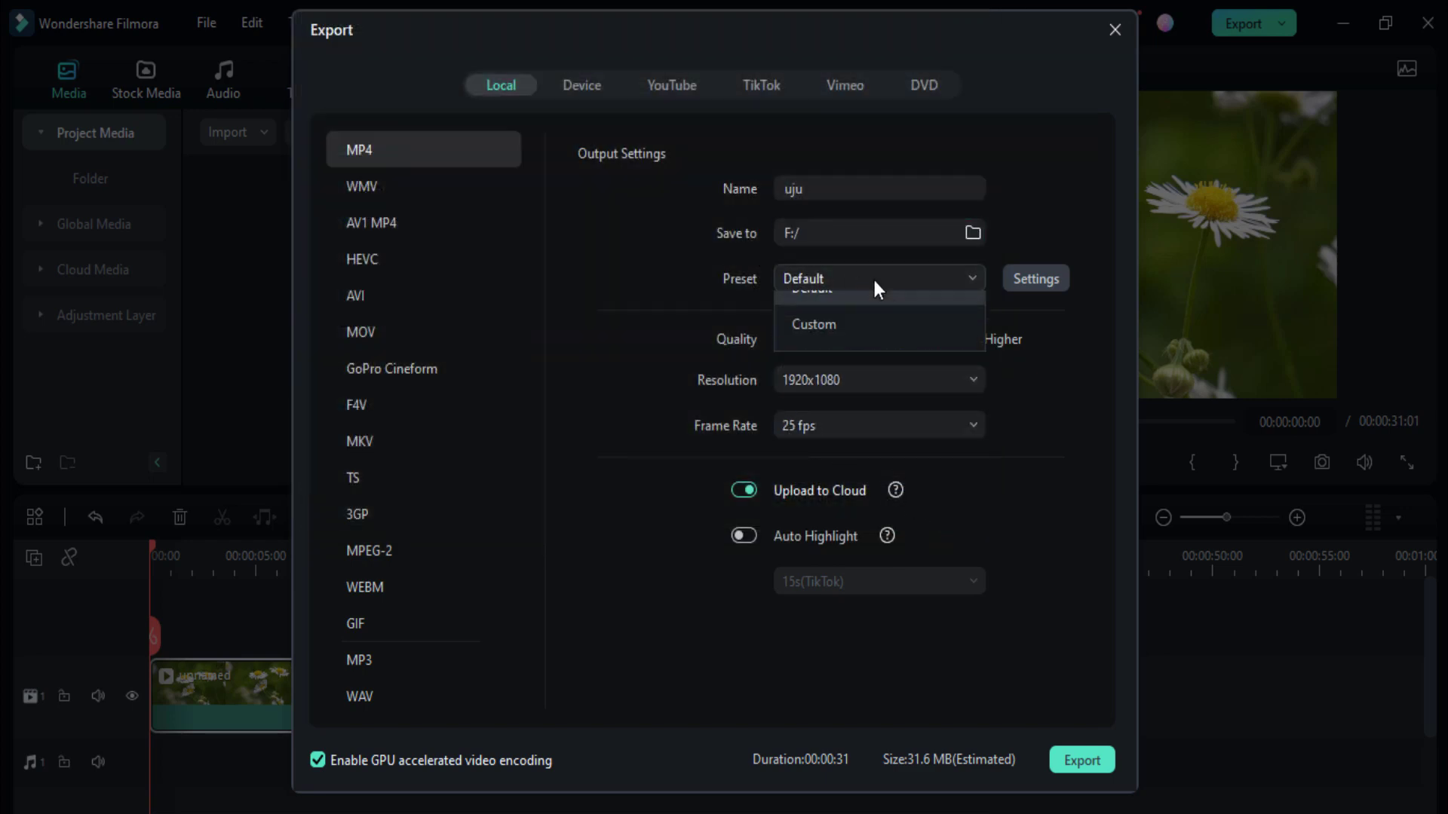
click(873, 281)
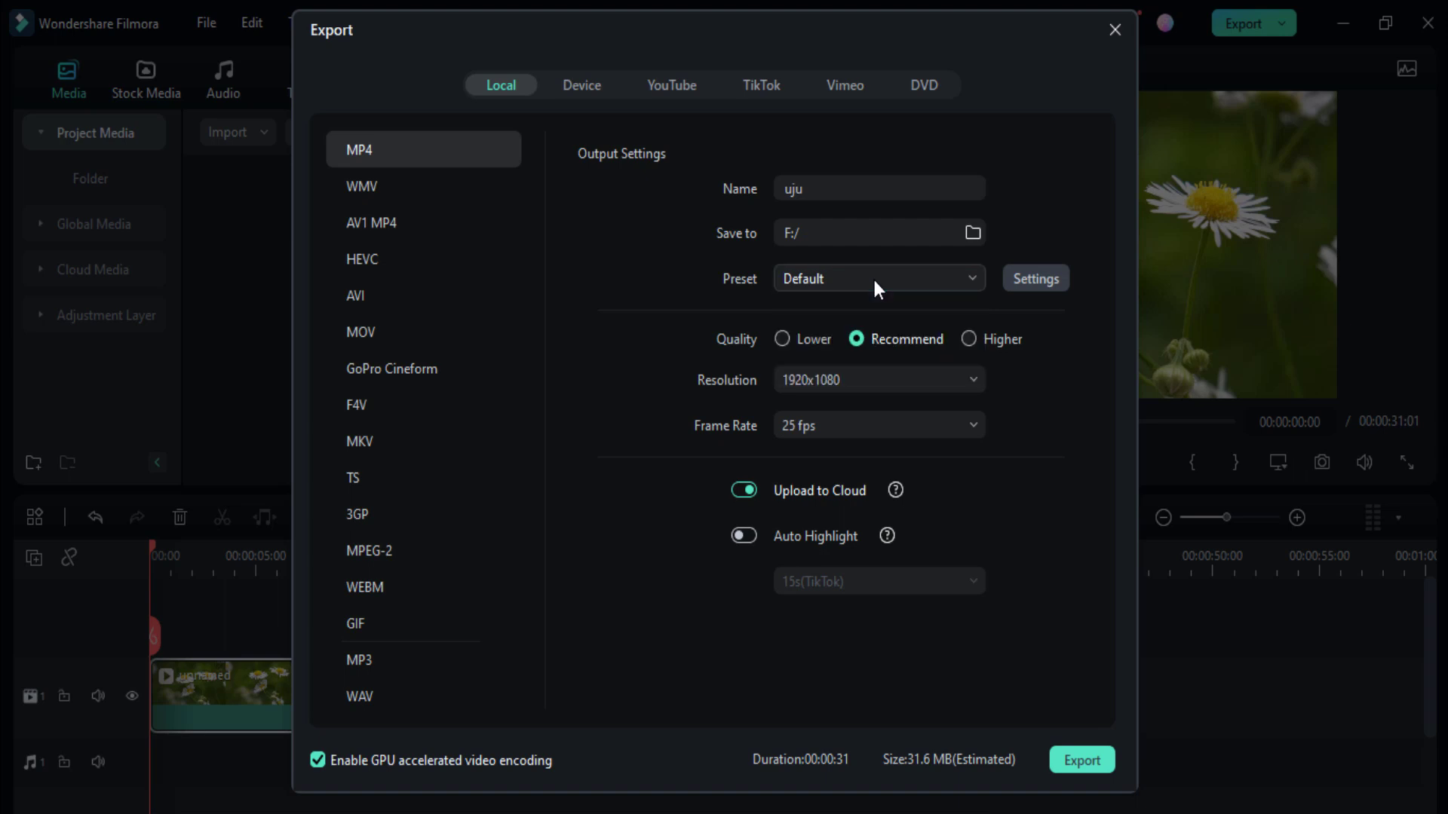
In detailed settings, keep Recommend quality, 1920x1080, 8000 kbps and Compression Quality None
click(1030, 285)
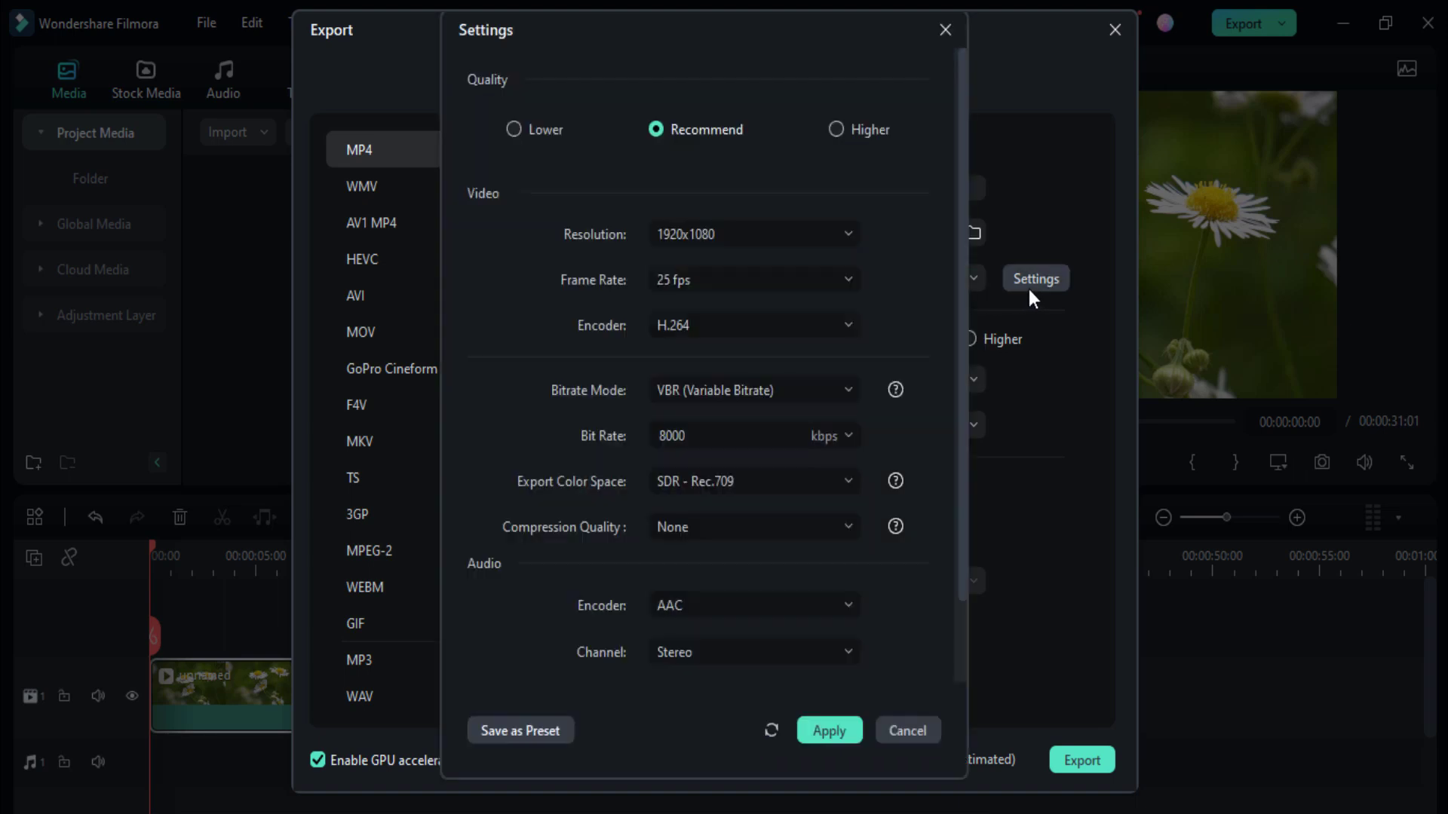
click(536, 129)
click(849, 132)
click(736, 129)
click(778, 239)
click(779, 239)
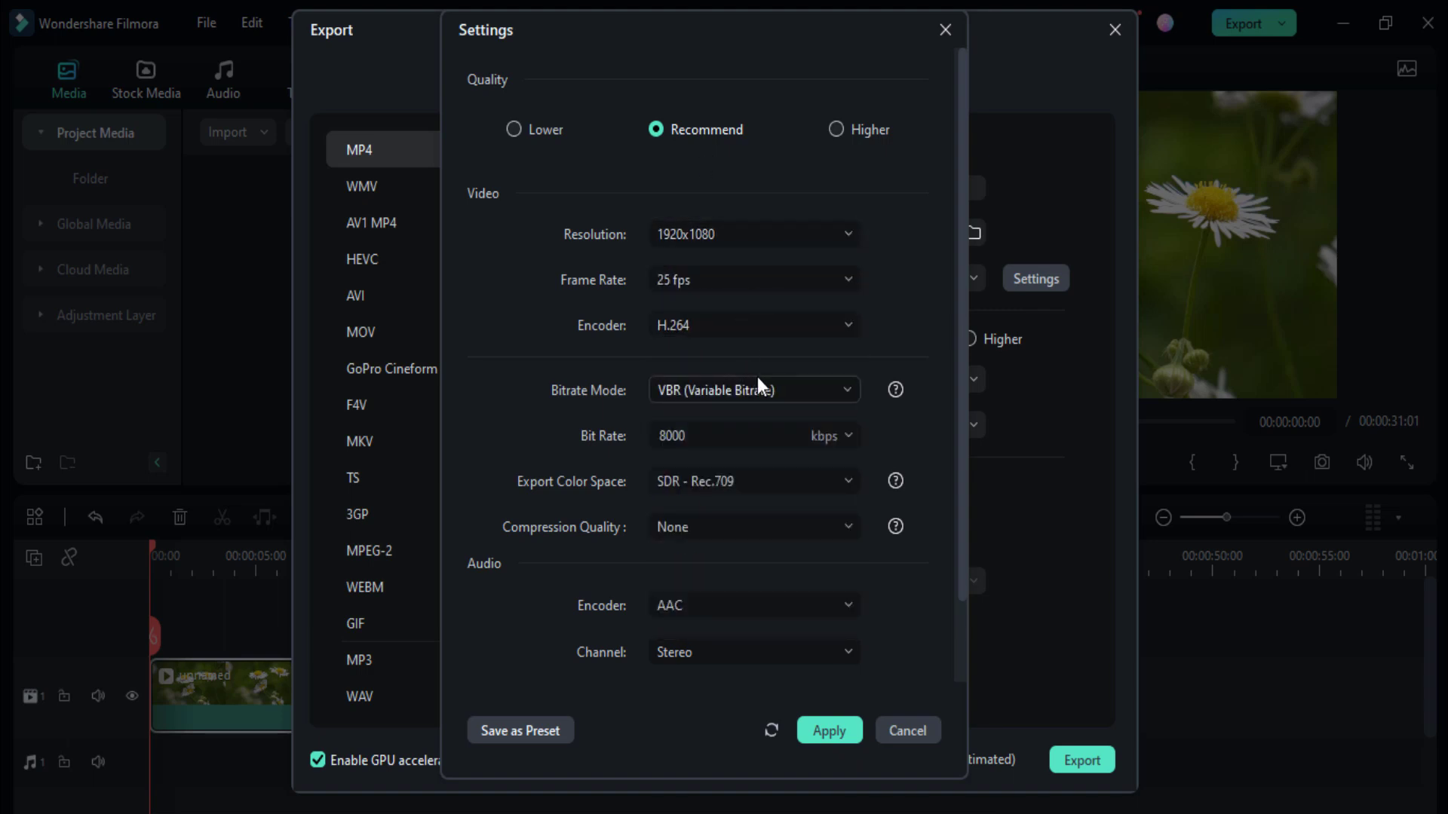
double_click(737, 436)
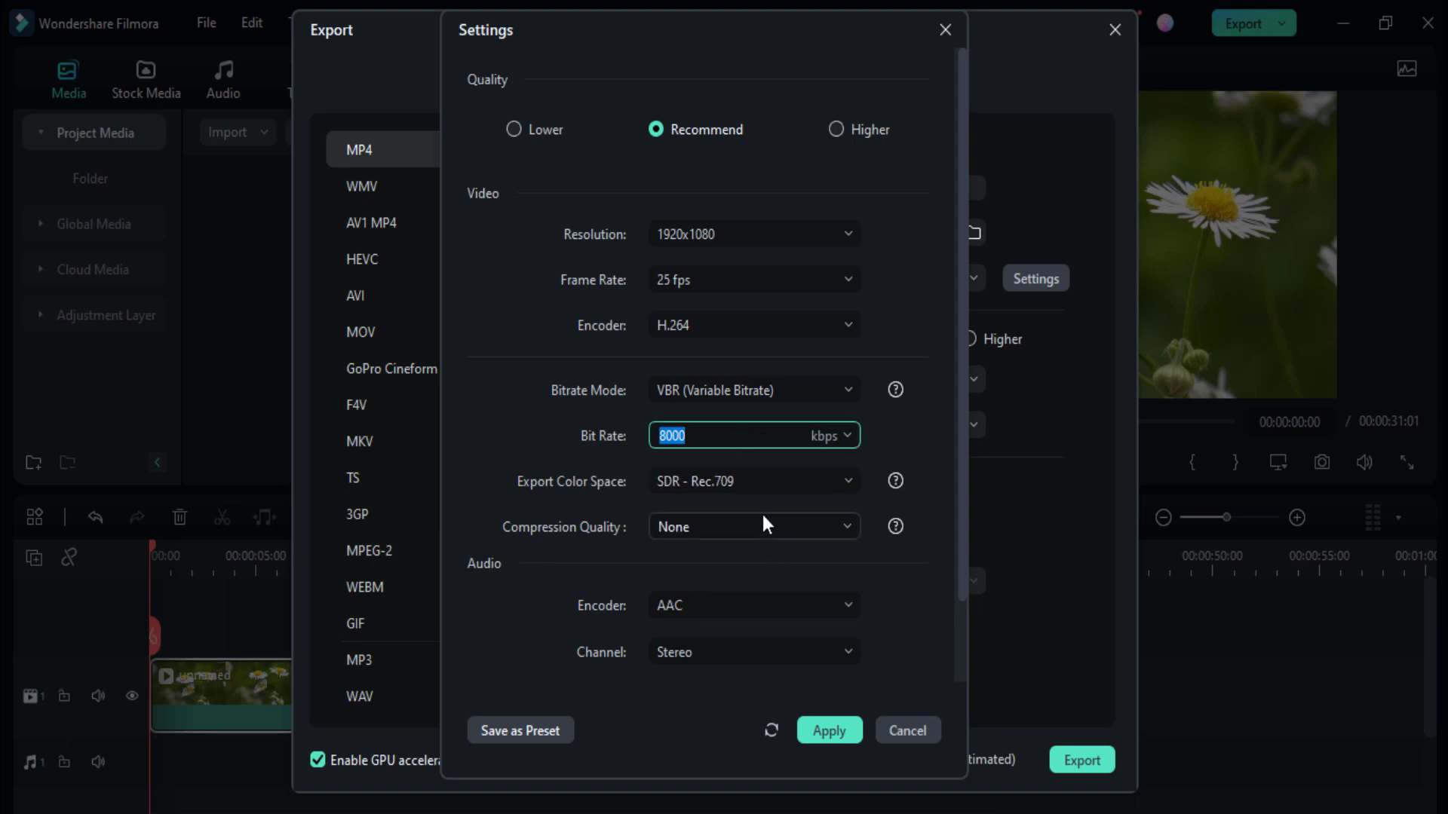
click(780, 529)
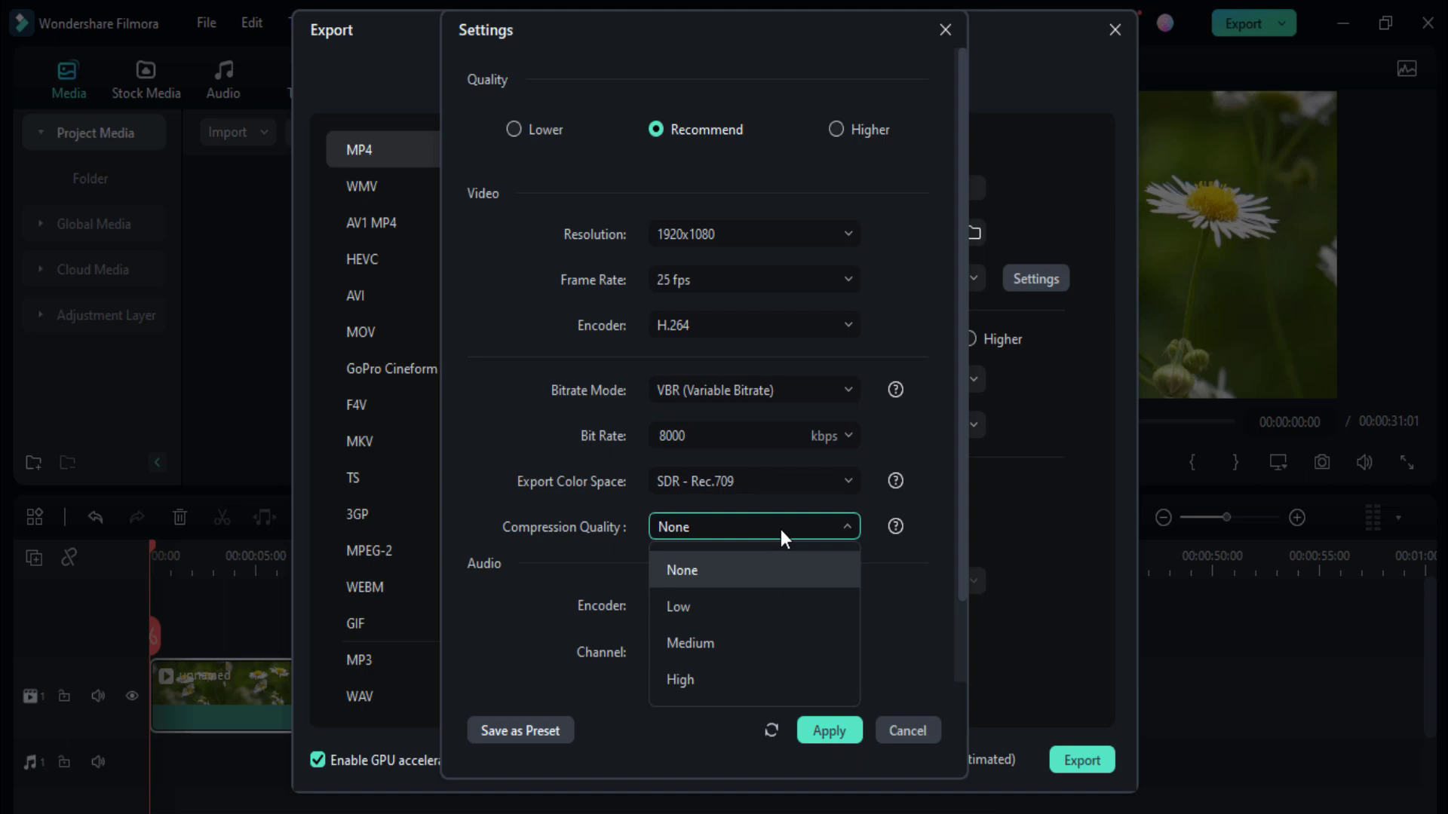
click(781, 533)
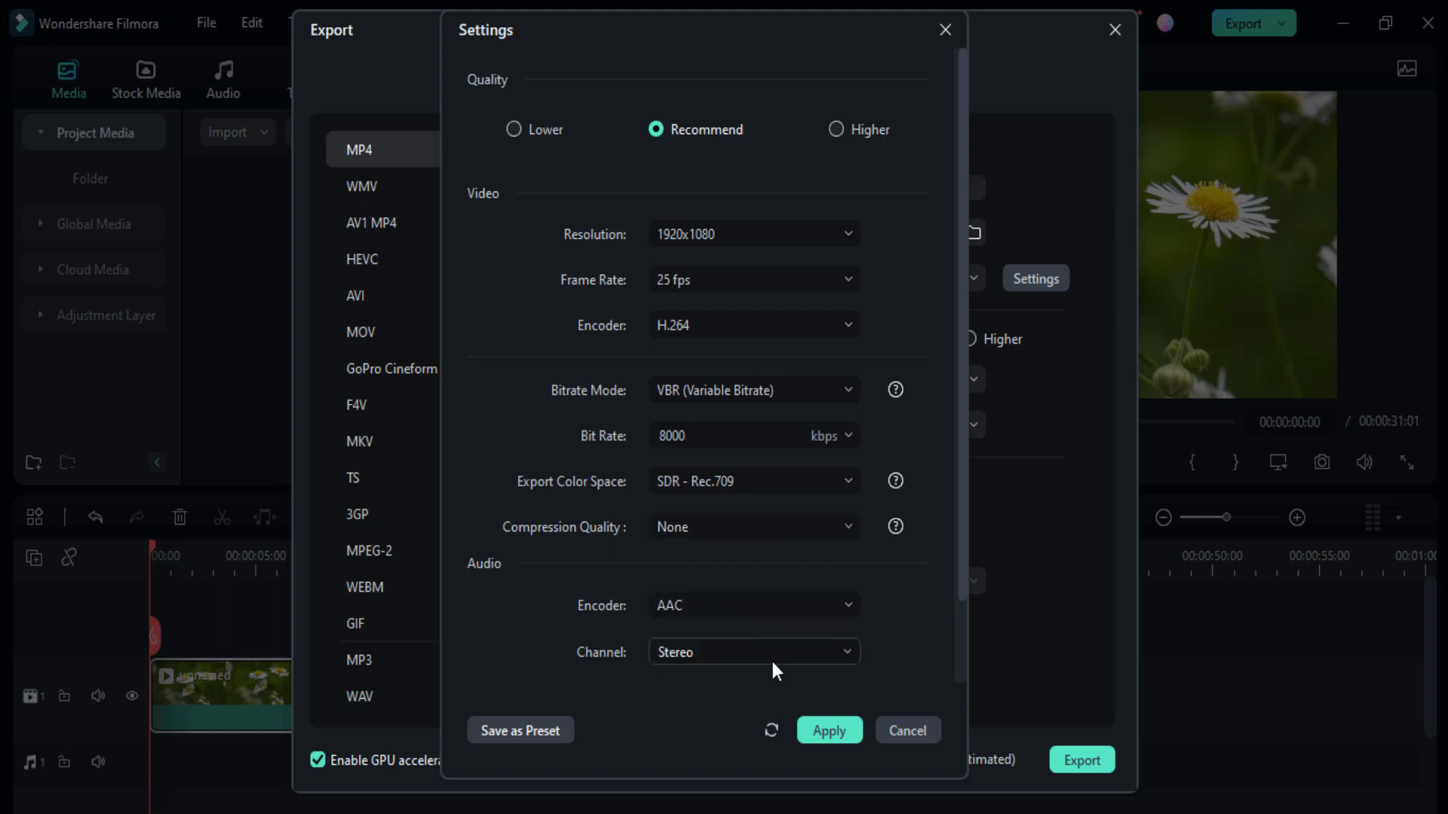
Apply the settings, try a custom highlight length, then switch Upload to Cloud and Auto Highlight off
click(829, 731)
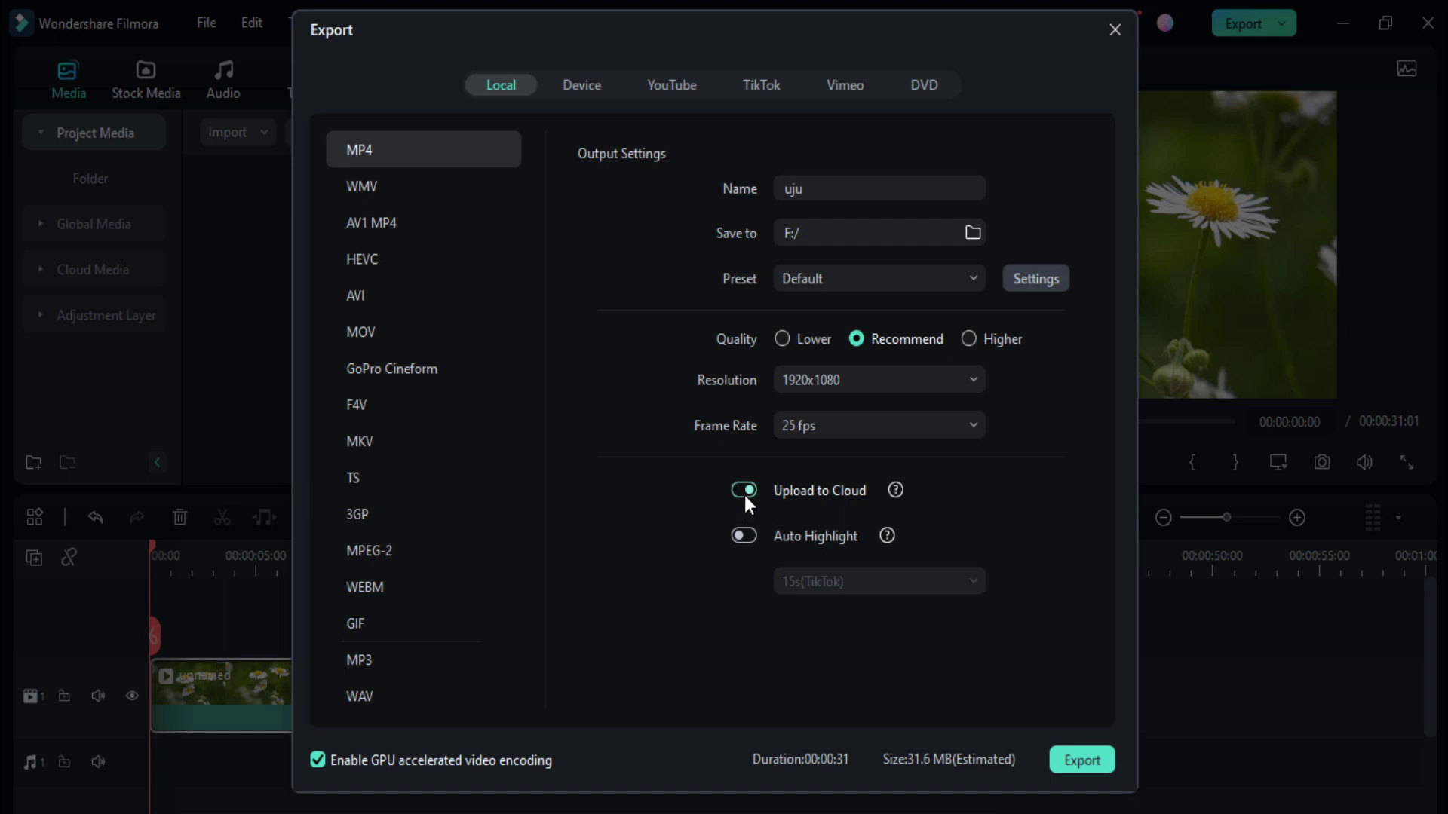
click(747, 533)
click(907, 581)
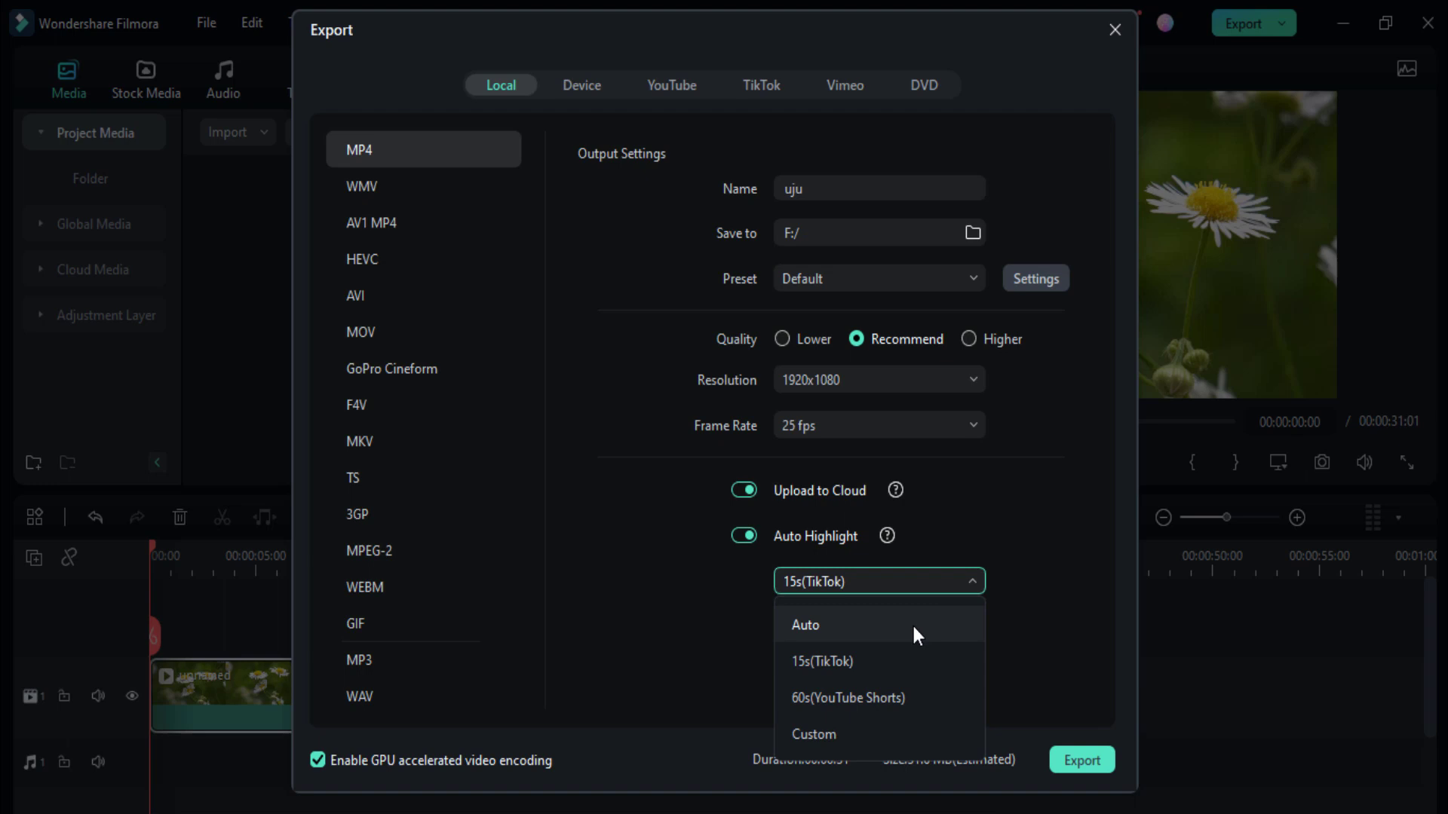
click(867, 739)
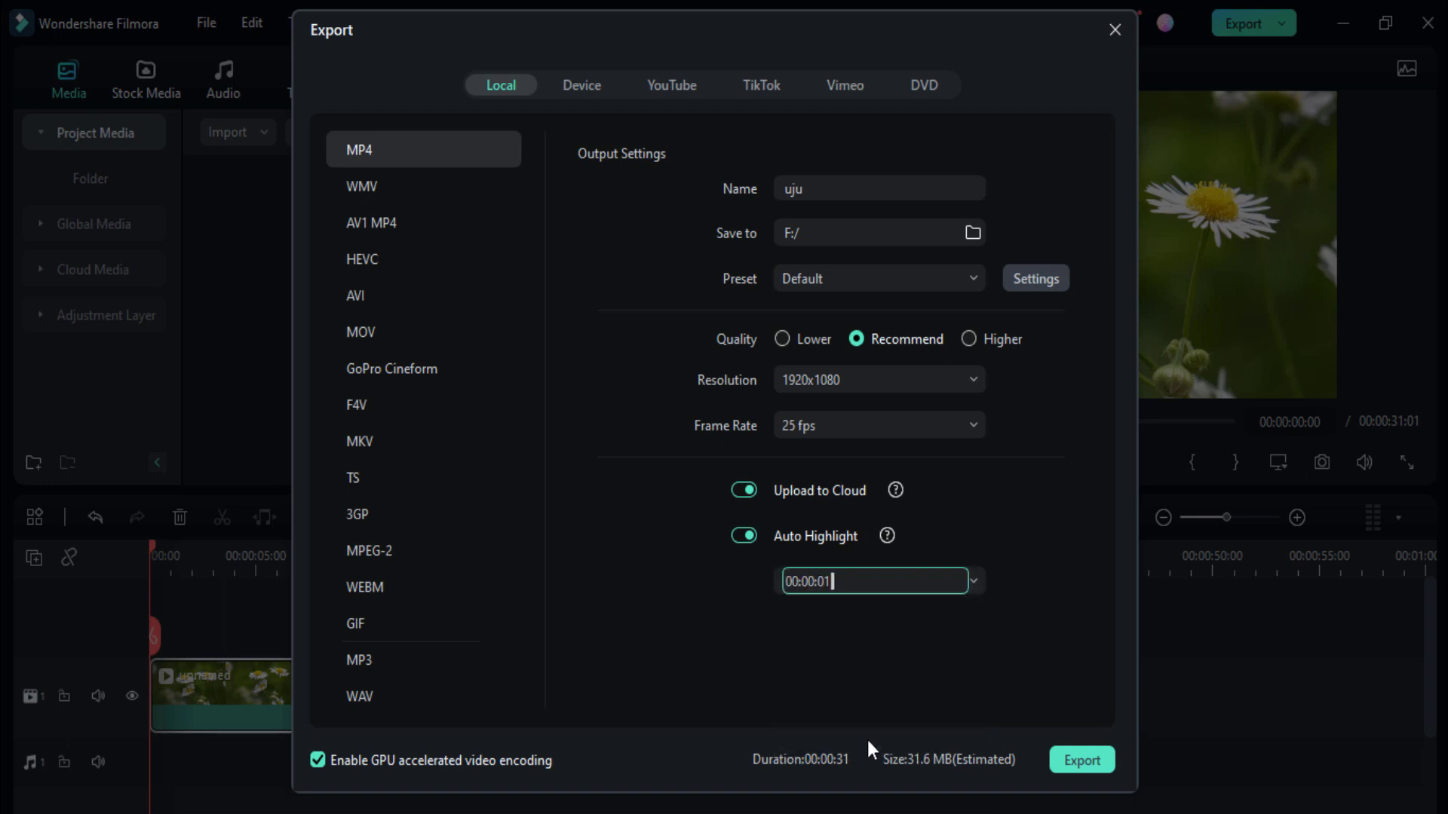
click(902, 652)
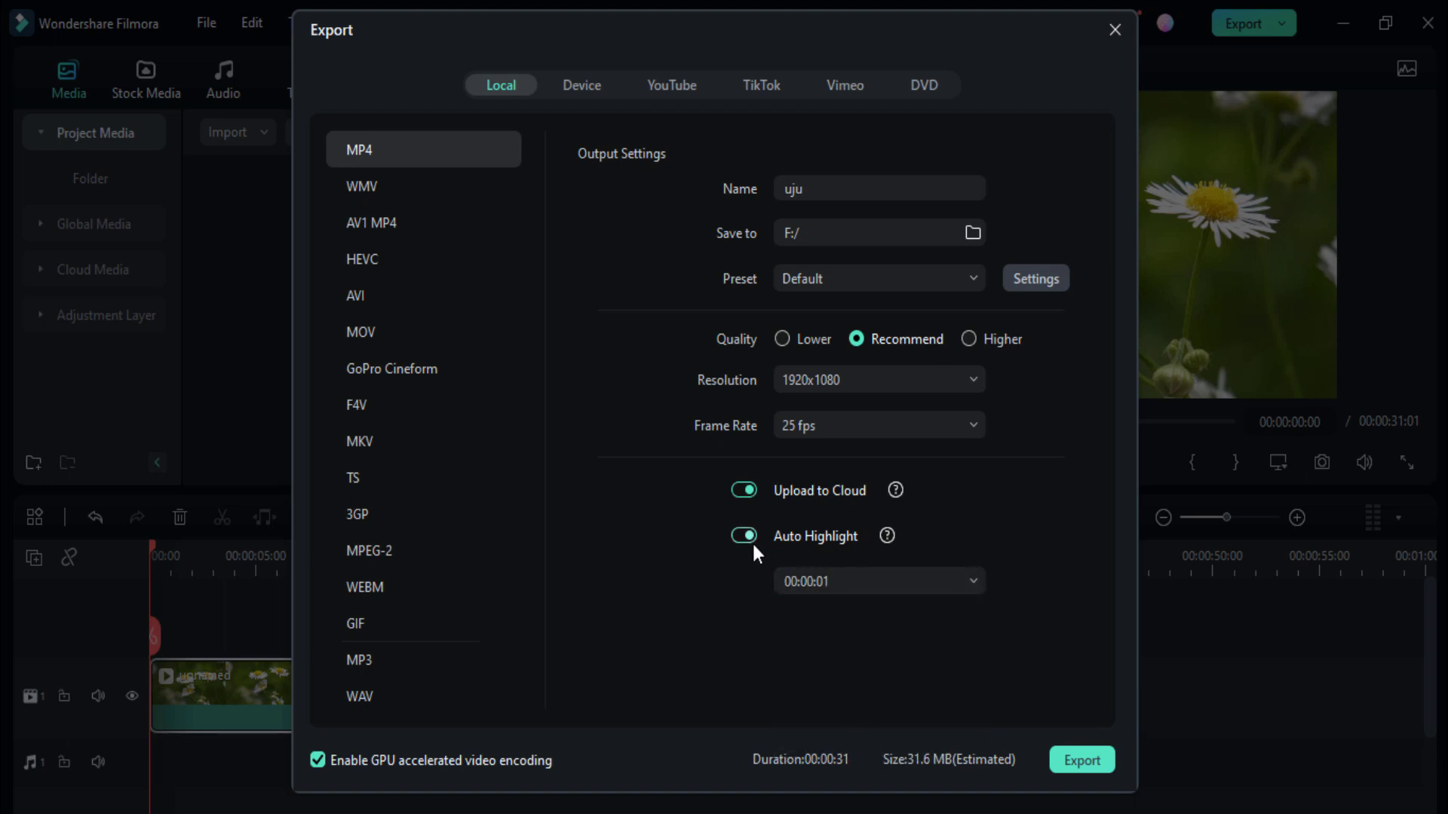
click(740, 493)
click(746, 542)
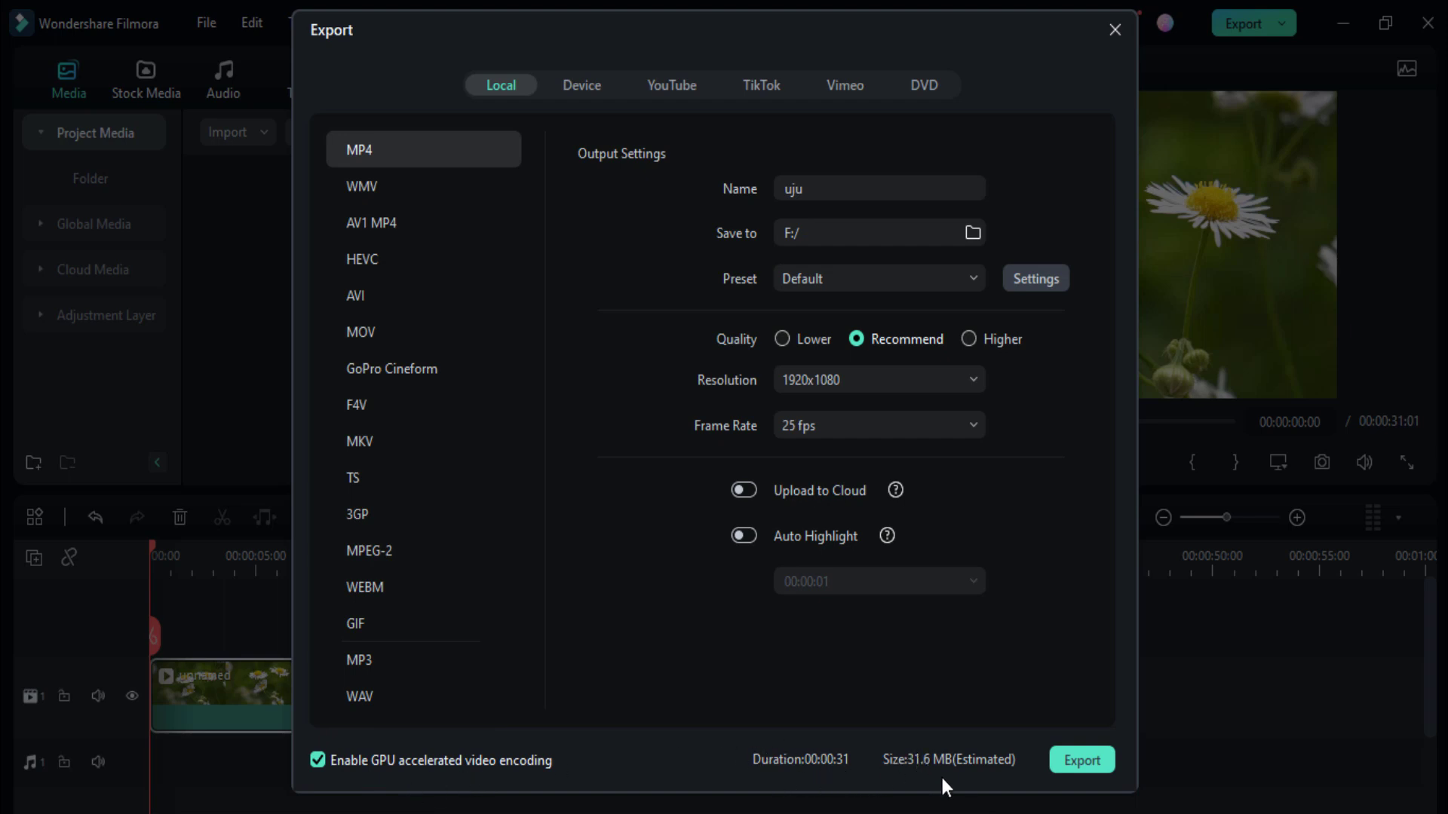
Export the video as uju-1.mp4, check the When Done options, and dismiss the cloud backup message
click(1084, 758)
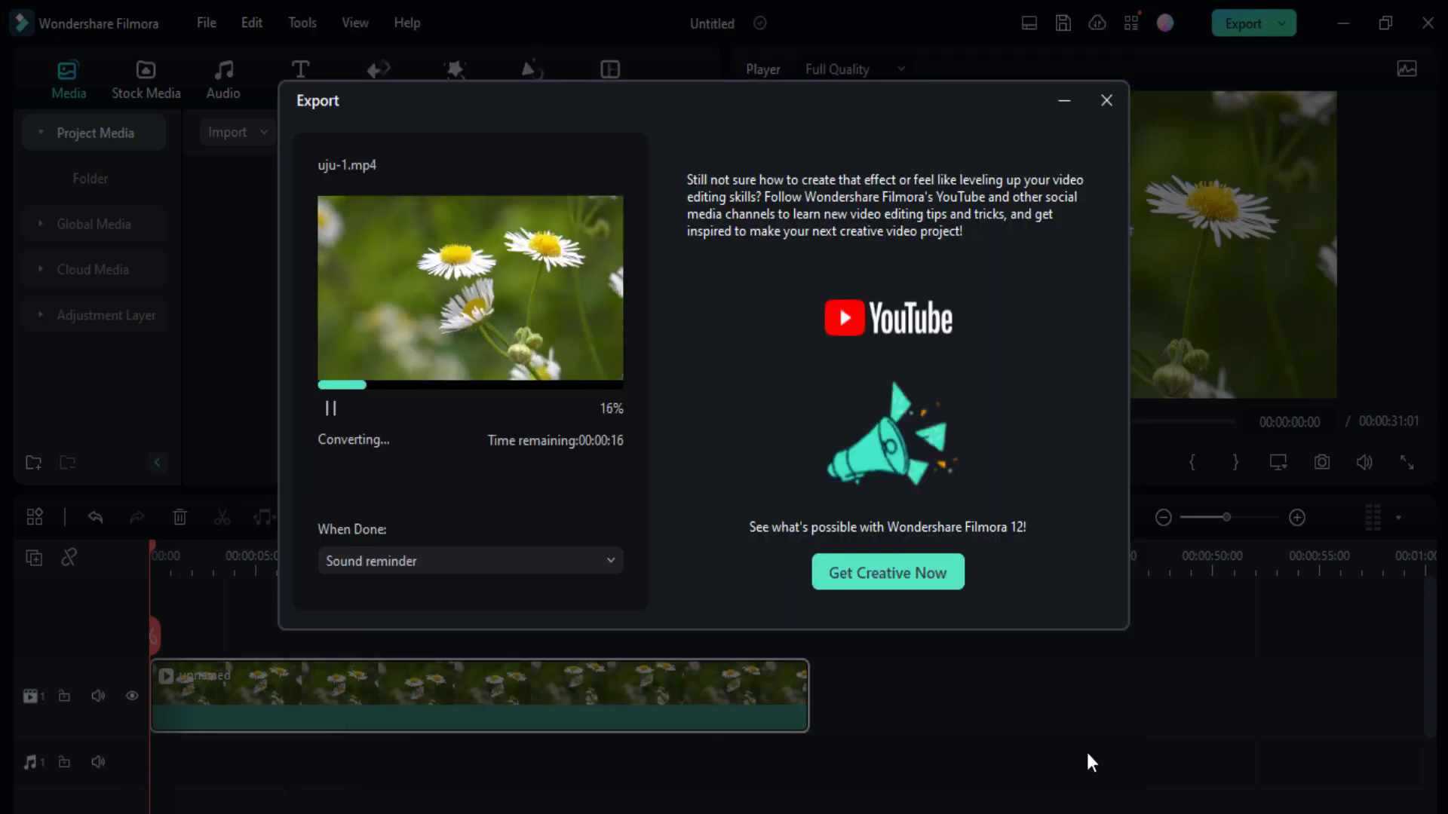
click(476, 568)
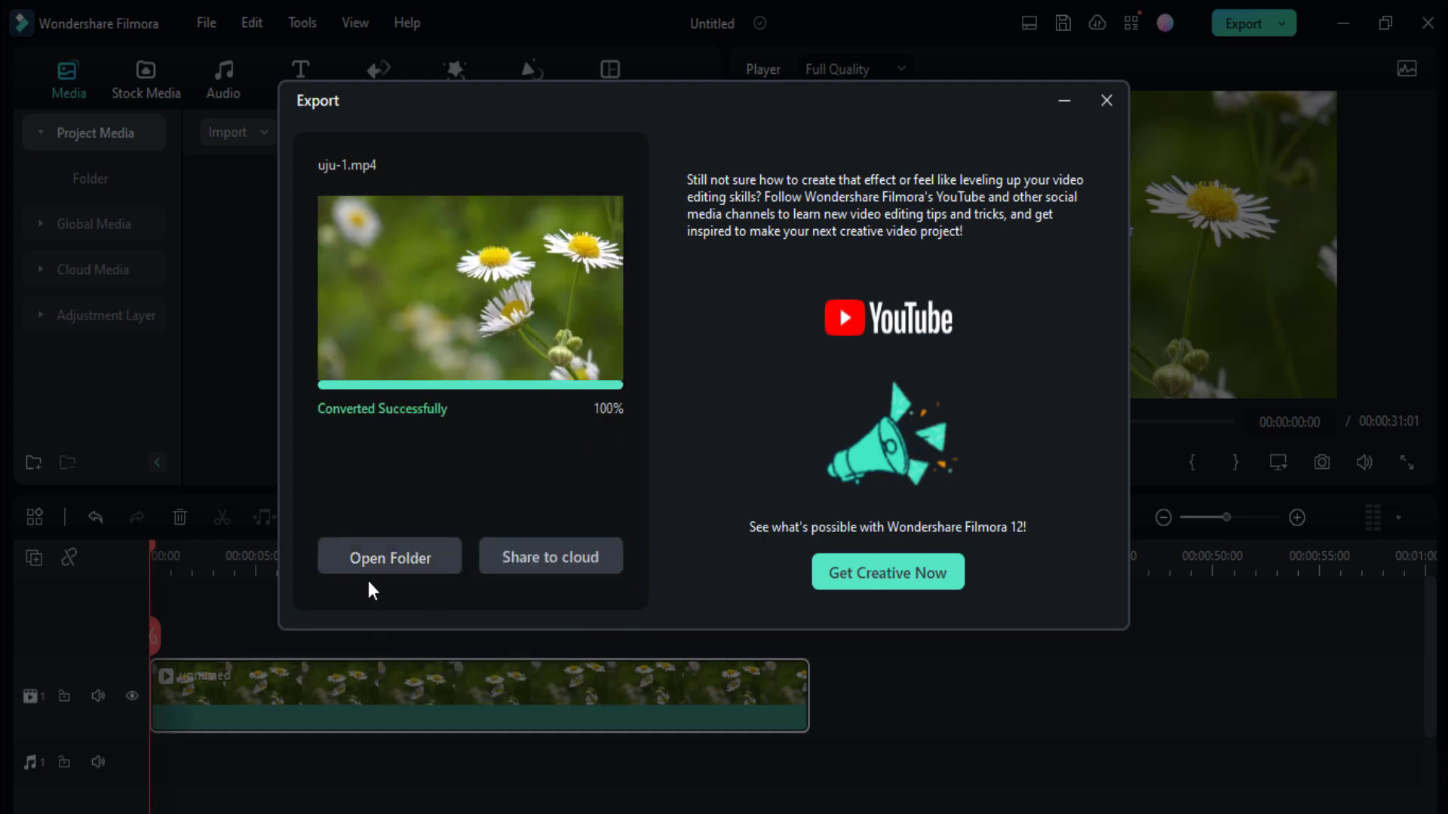
click(577, 545)
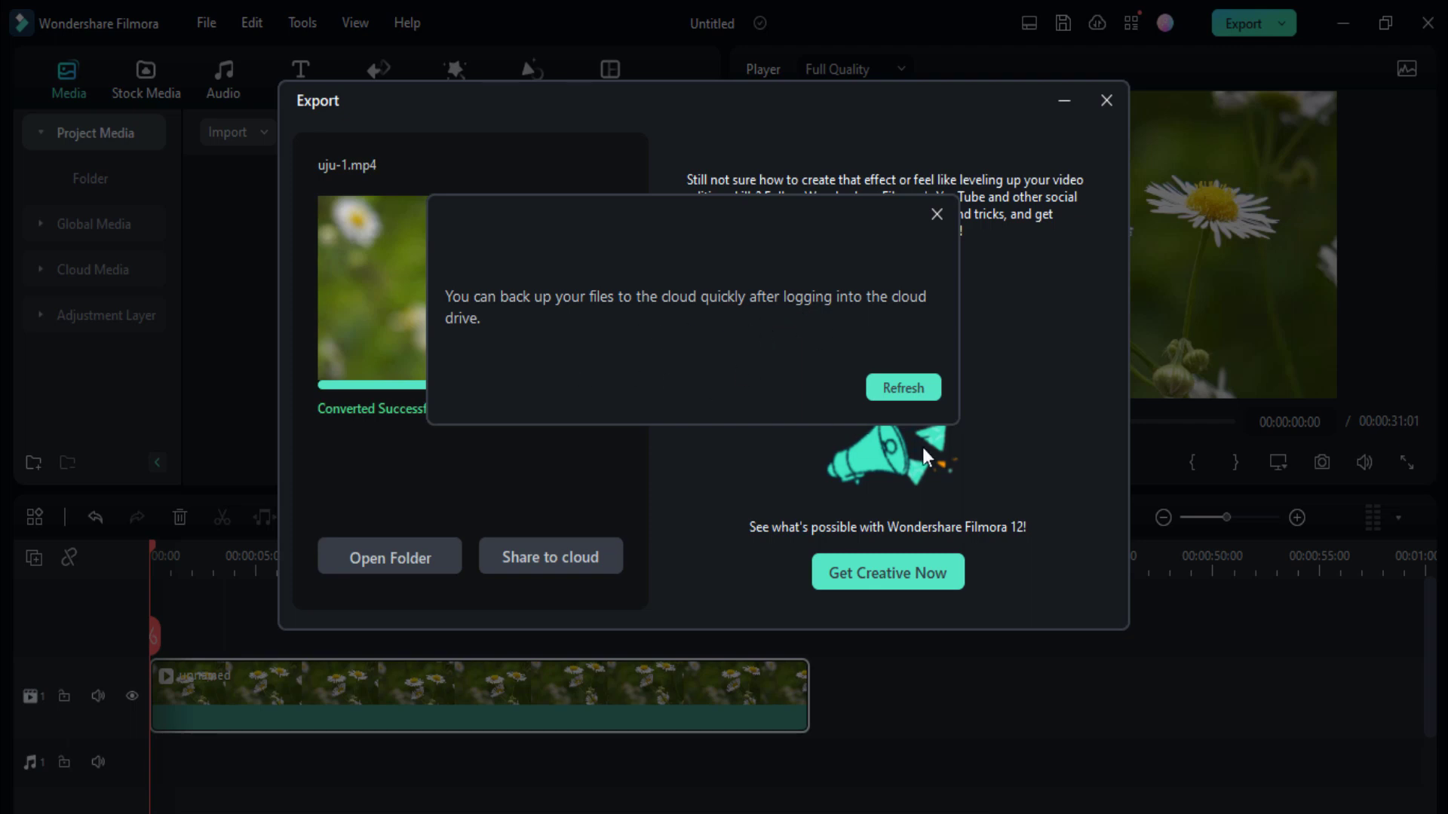
click(933, 213)
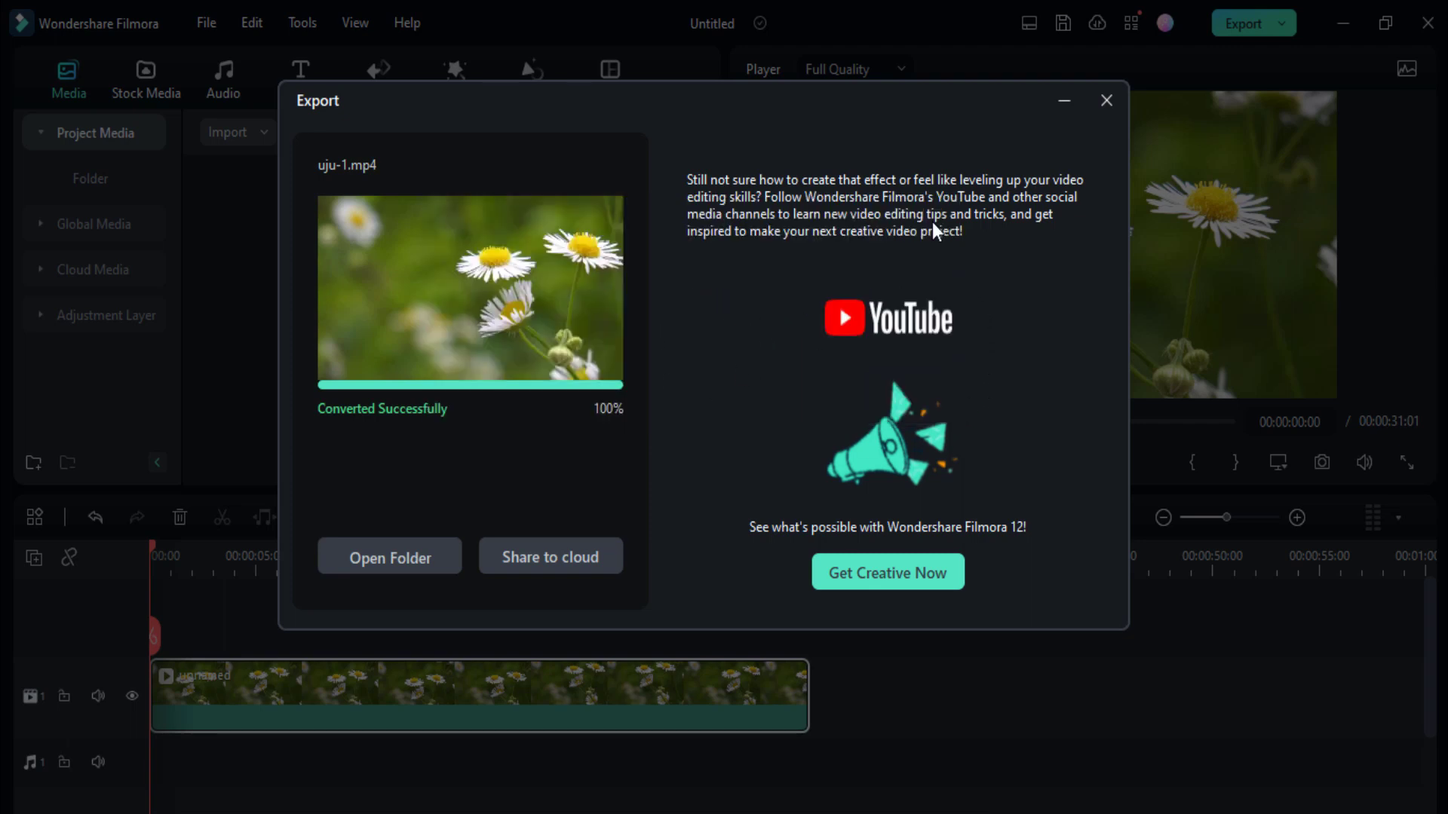
View uju-1.mp4 in the New Volume (F:) folder, then close File Explorer
click(428, 562)
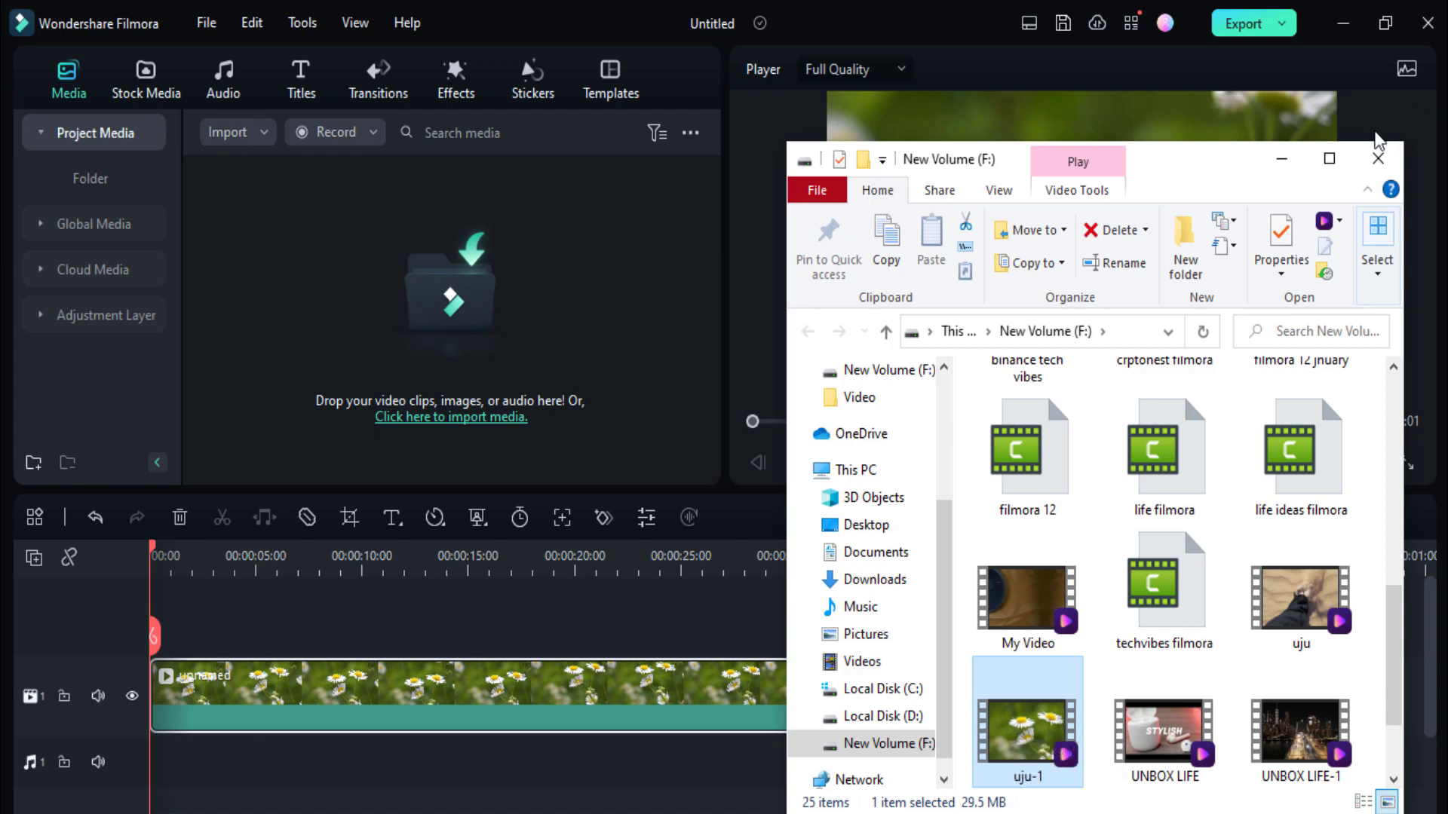
click(1378, 158)
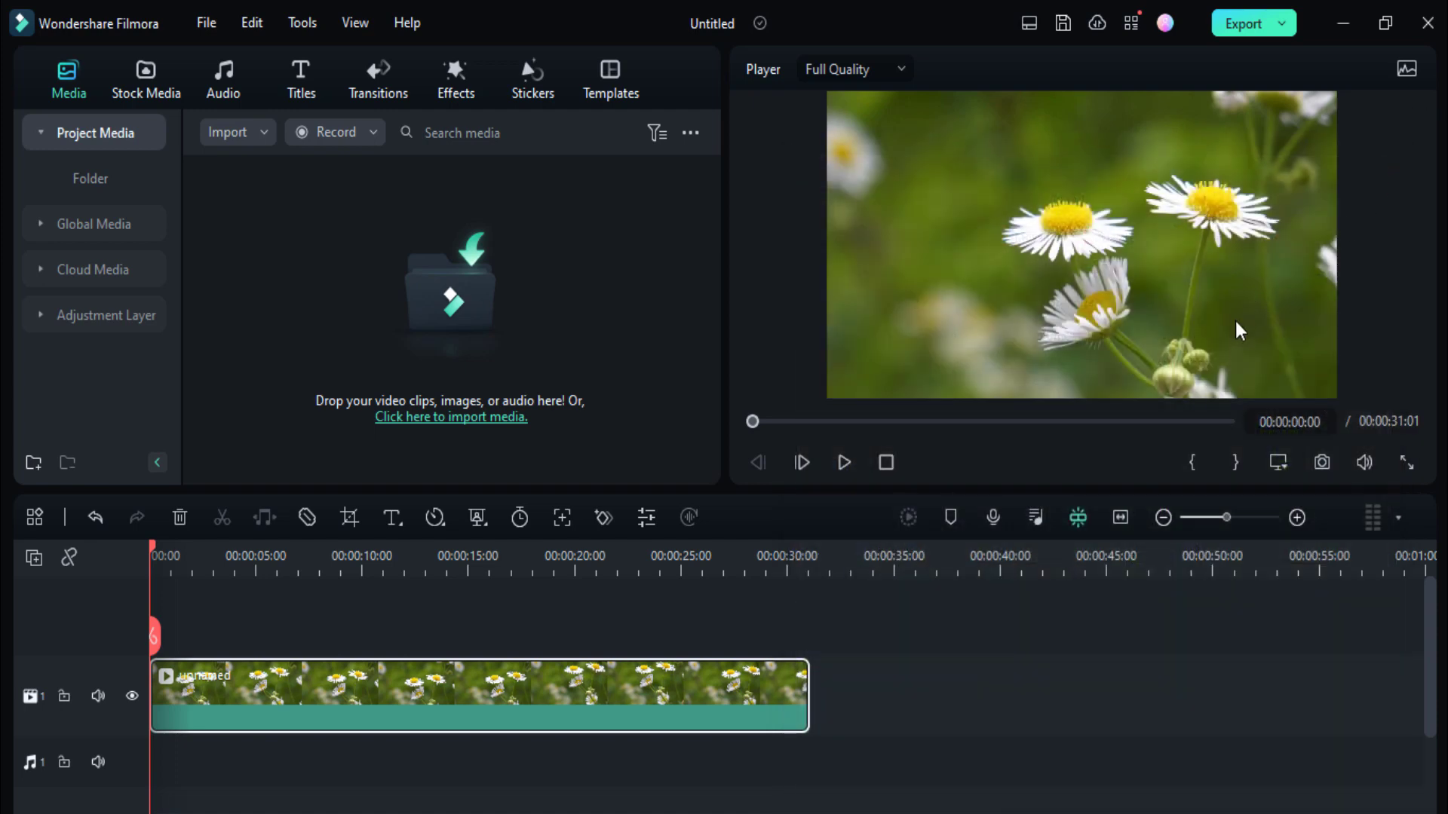